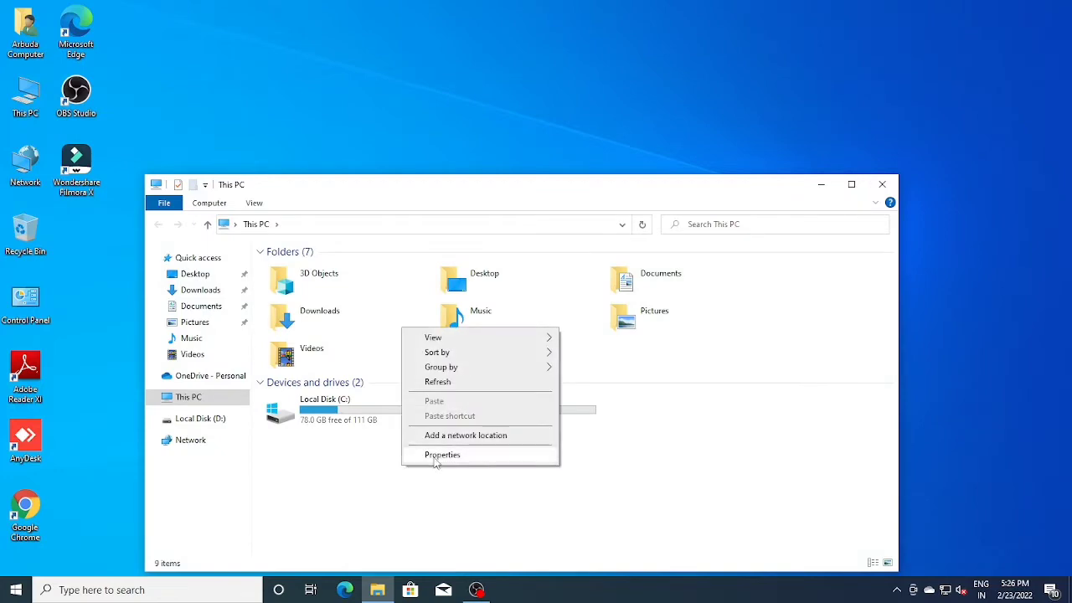
# - Open Device Manager through the computer's system properties and select MFS100 under Other devices
pyautogui.click(435, 457)
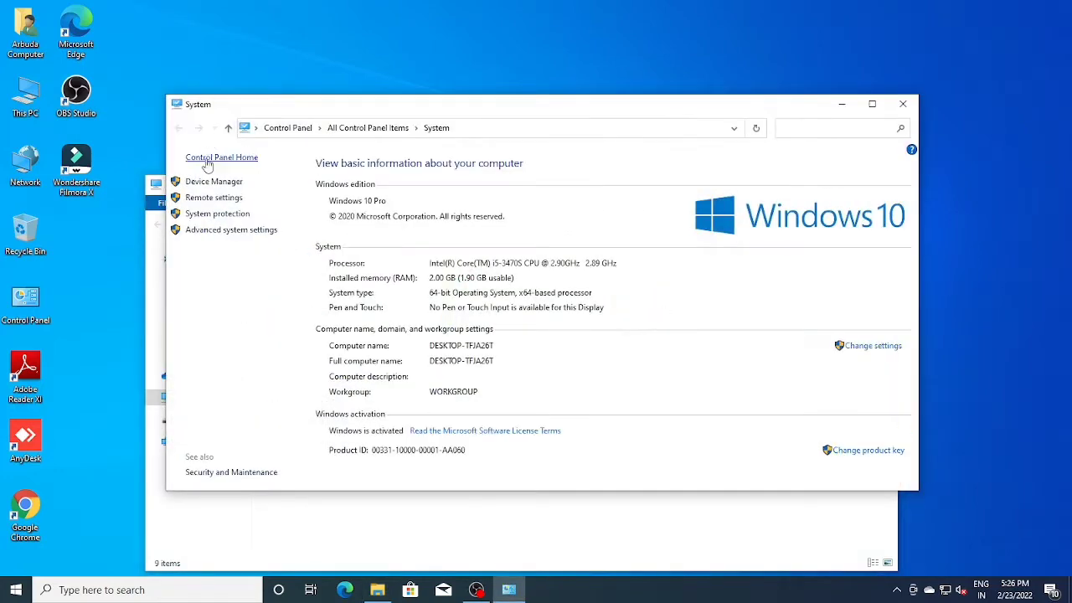
pyautogui.click(214, 181)
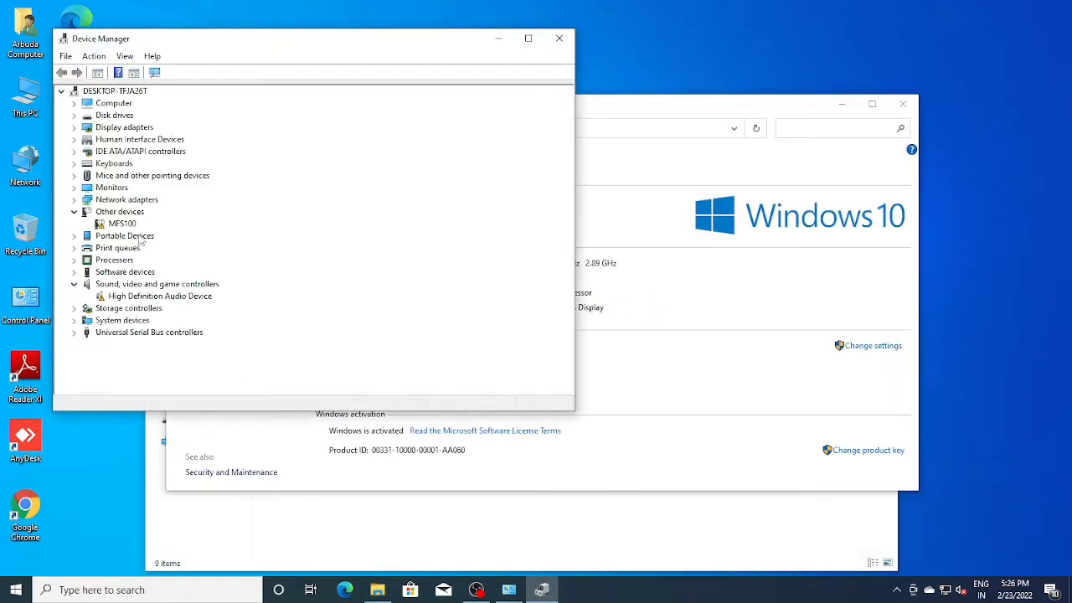
pyautogui.click(137, 225)
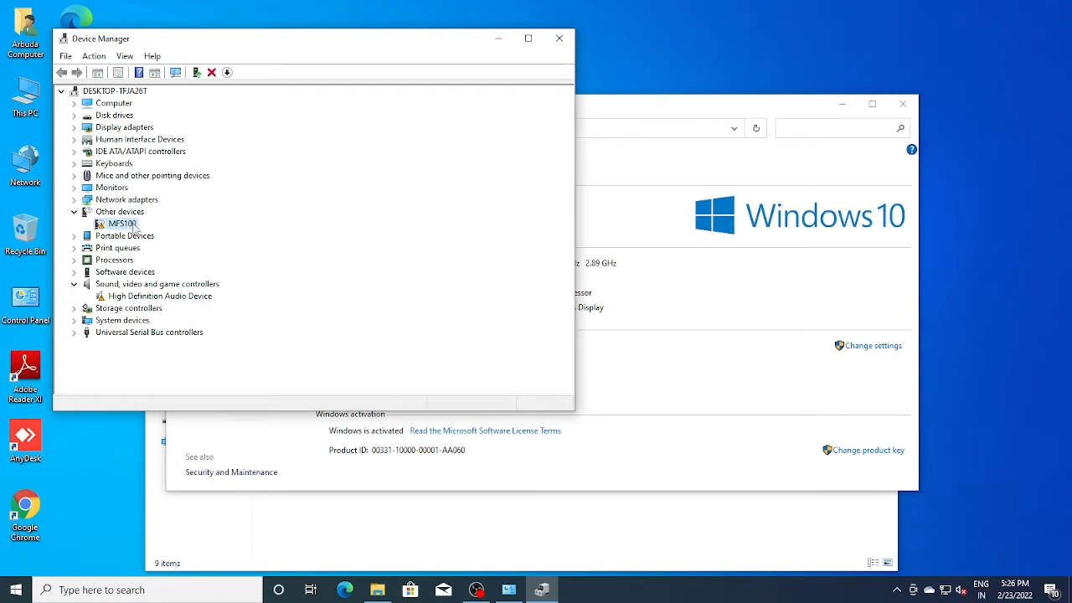
# - Try to update the MFS100 driver with an automatic driver search, and close all open system windows
pyautogui.rightClick(132, 228)
pyautogui.click(167, 231)
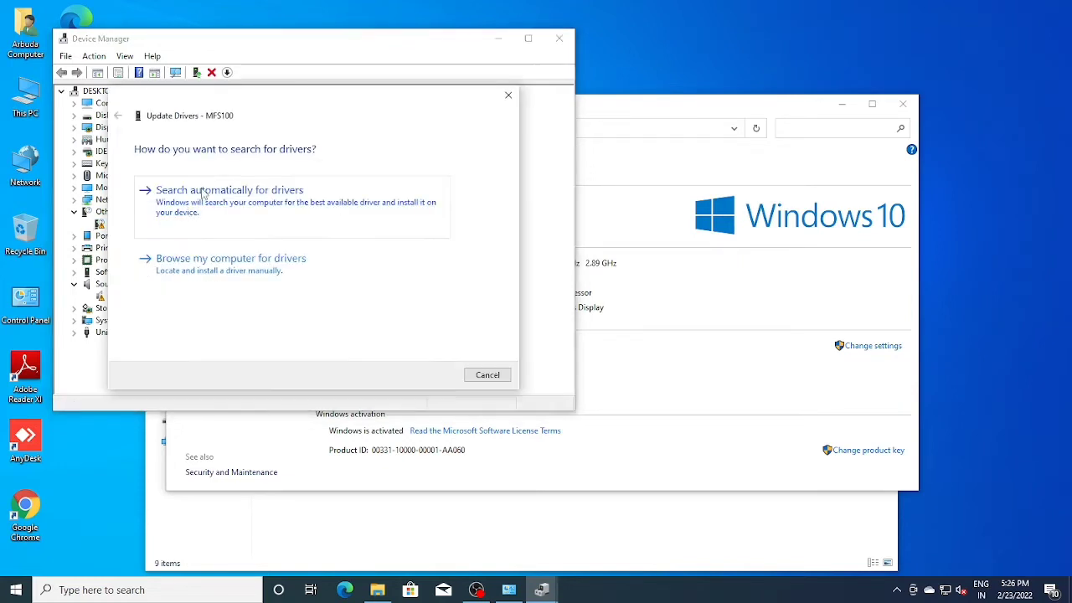
pyautogui.click(198, 196)
pyautogui.click(488, 375)
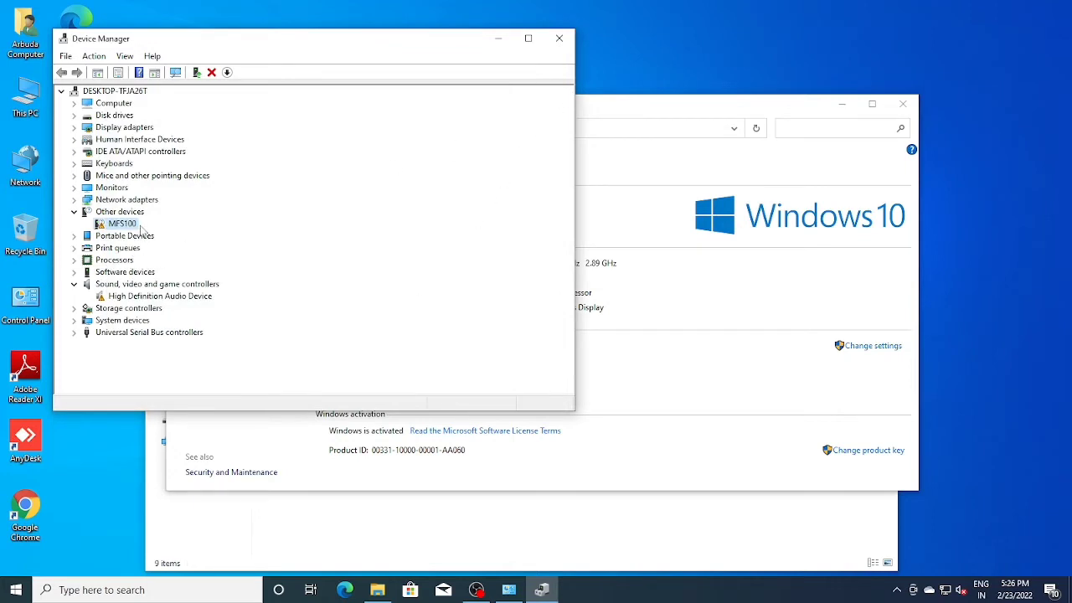
pyautogui.click(560, 37)
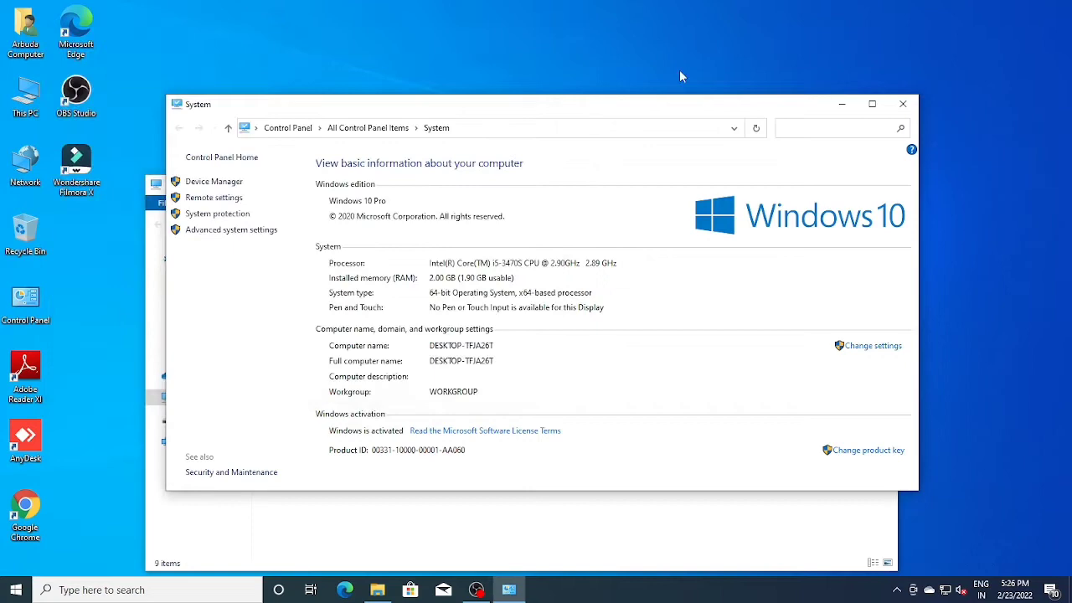
pyautogui.click(900, 105)
pyautogui.click(881, 183)
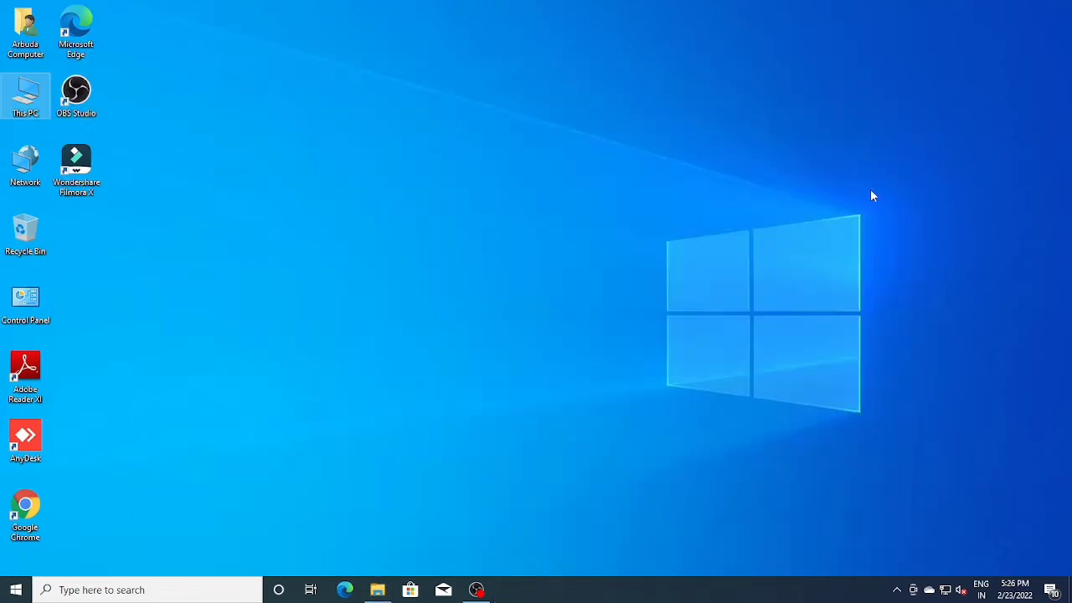
# - Examine the status of the MFS100 device in Control Panel's Devices and Printers, and close the window
pyautogui.click(40, 299)
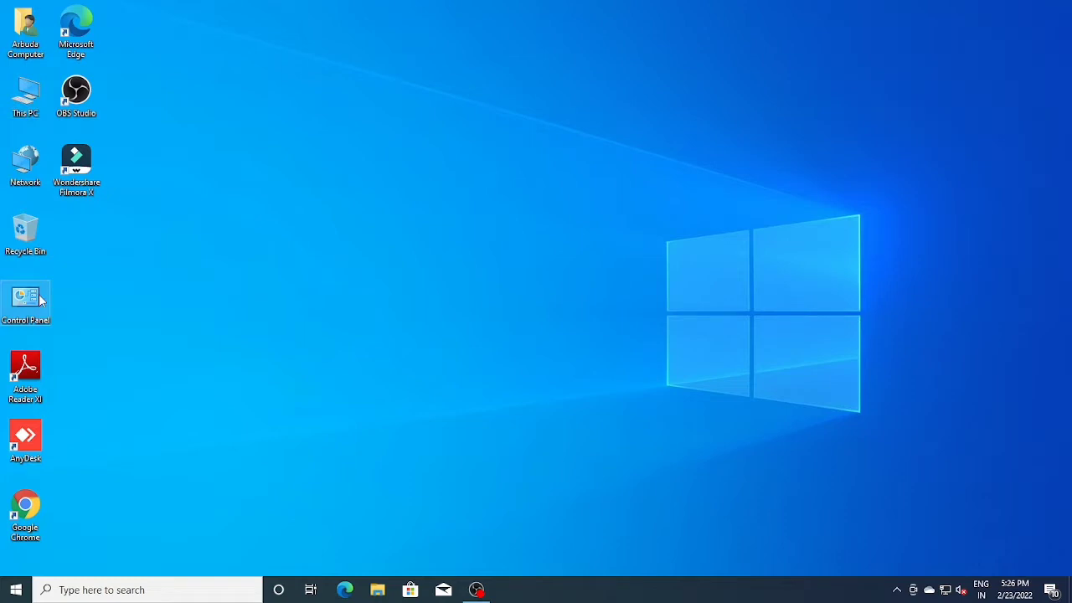
pyautogui.rightClick(39, 299)
pyautogui.click(51, 307)
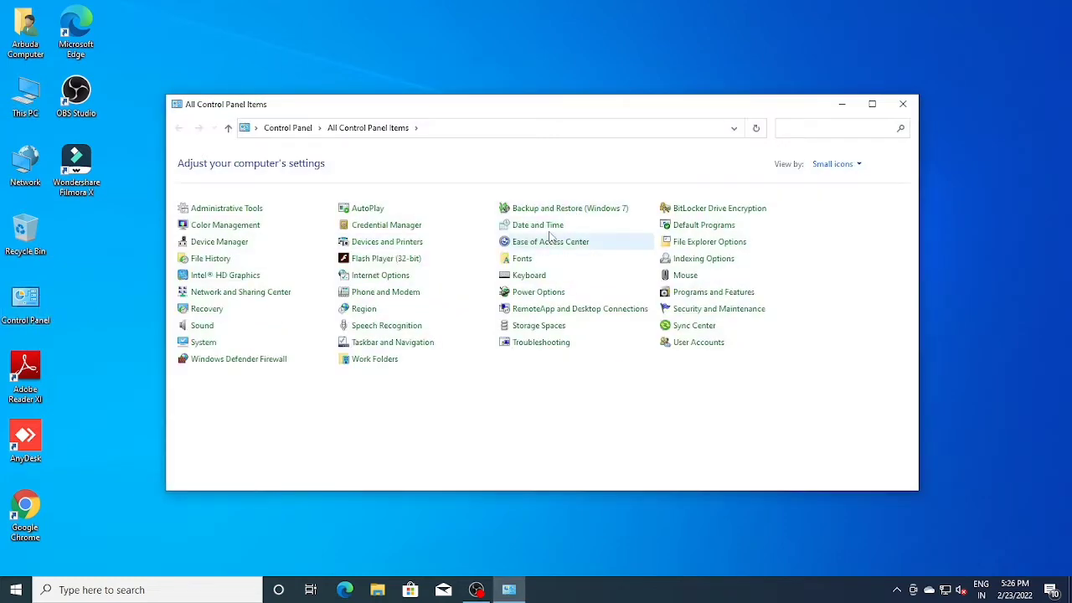
pyautogui.click(387, 242)
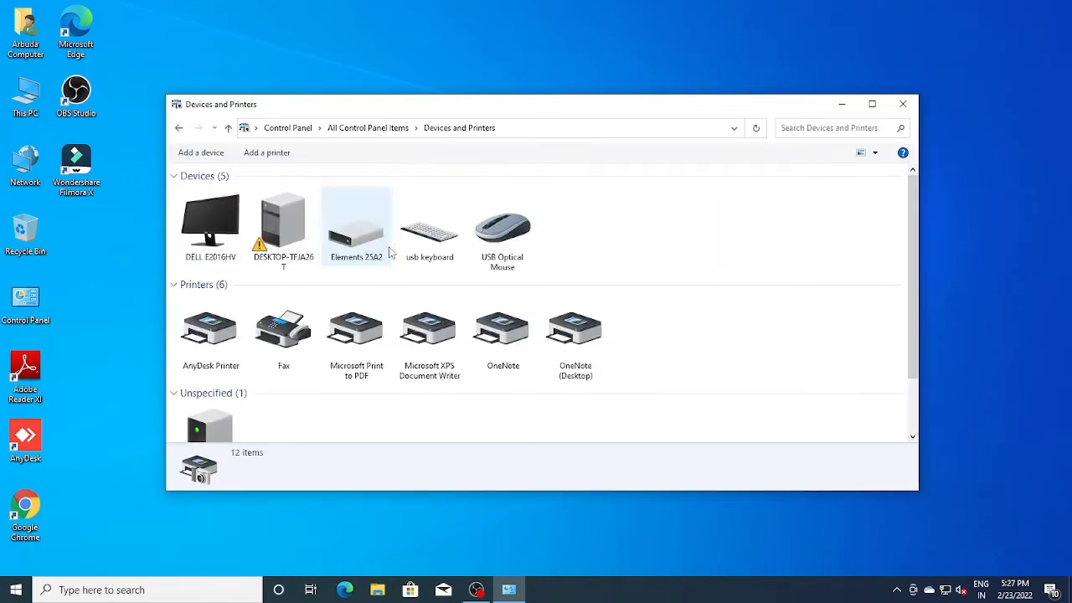
pyautogui.scroll(-1, 299, 370)
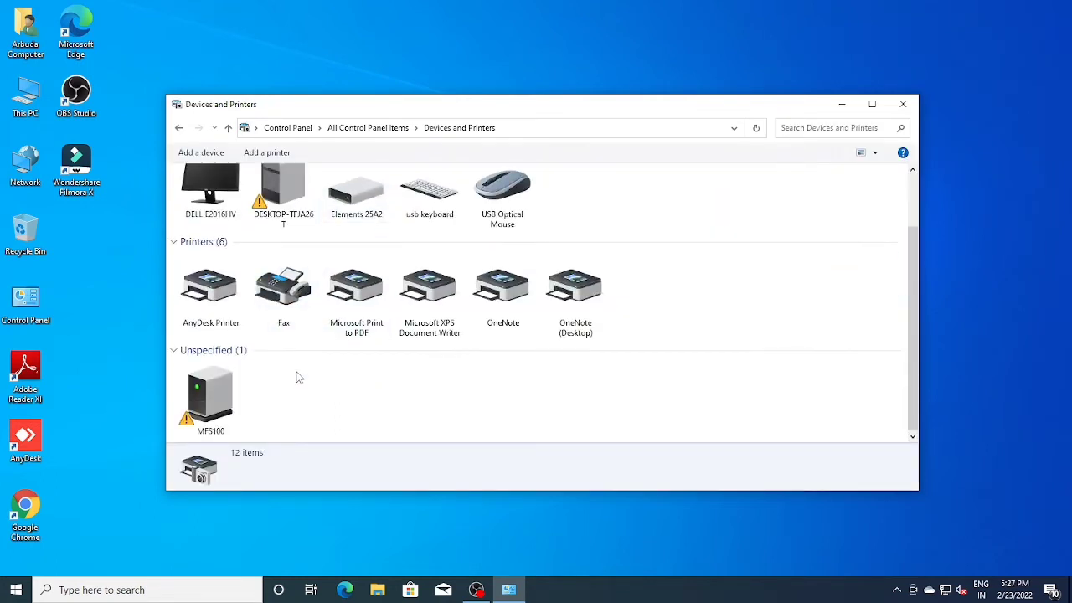
pyautogui.click(212, 402)
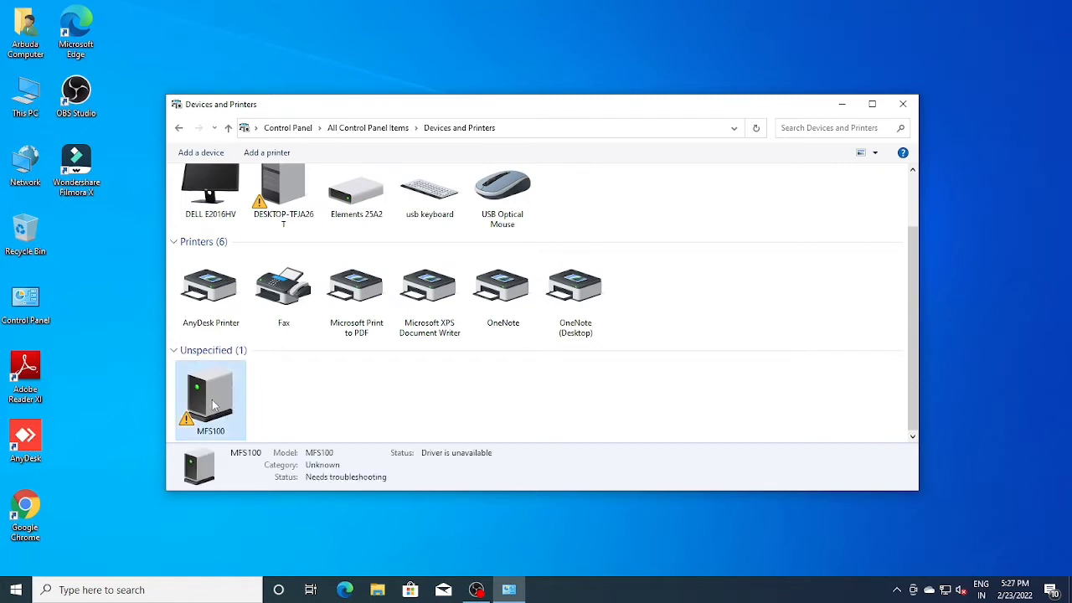
pyautogui.rightClick(214, 404)
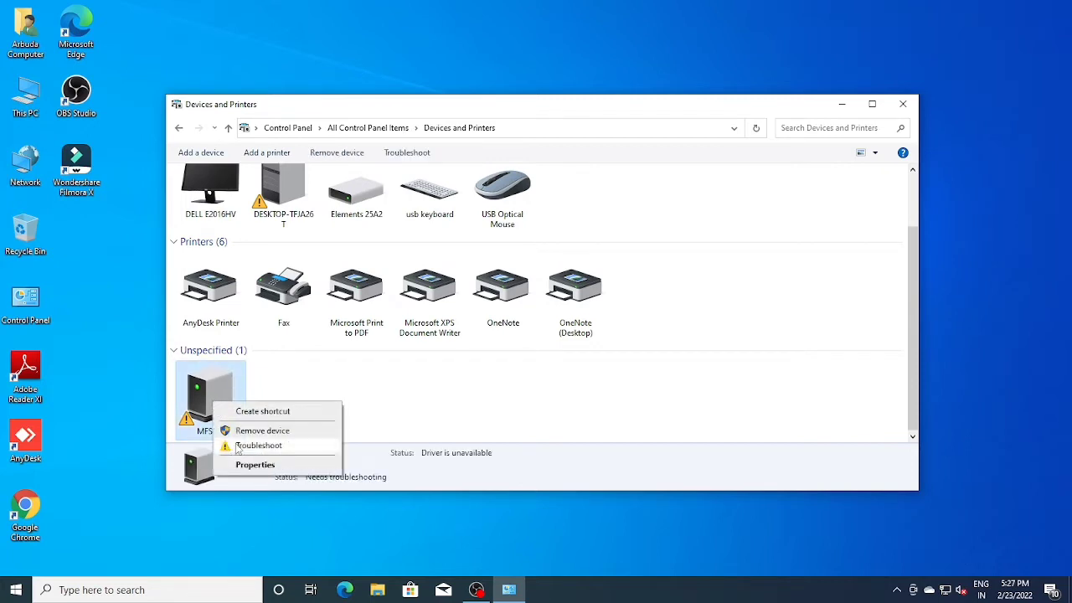
pyautogui.click(226, 387)
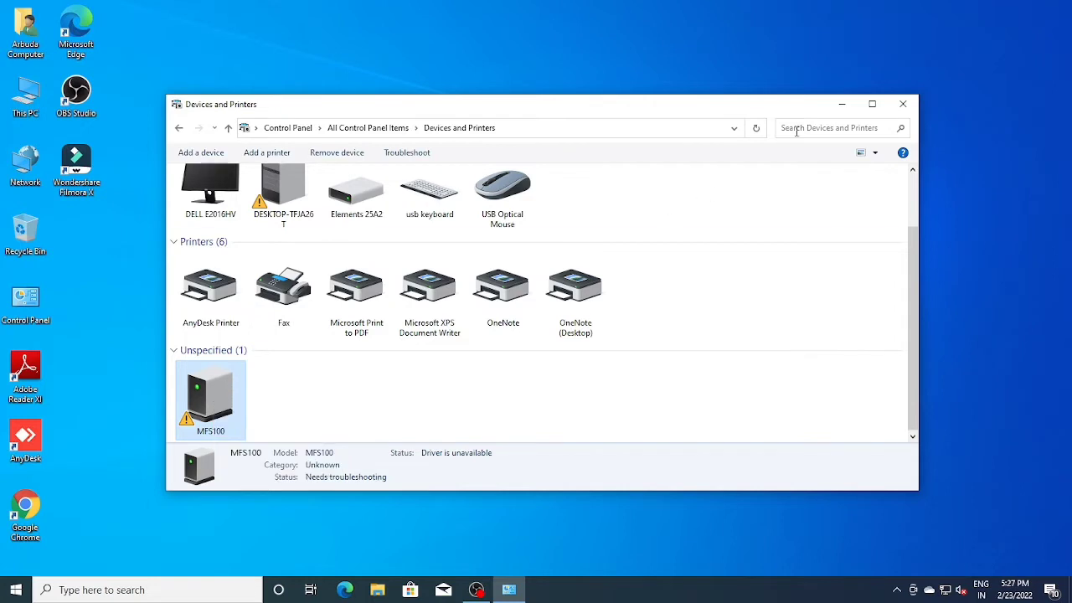
pyautogui.click(903, 104)
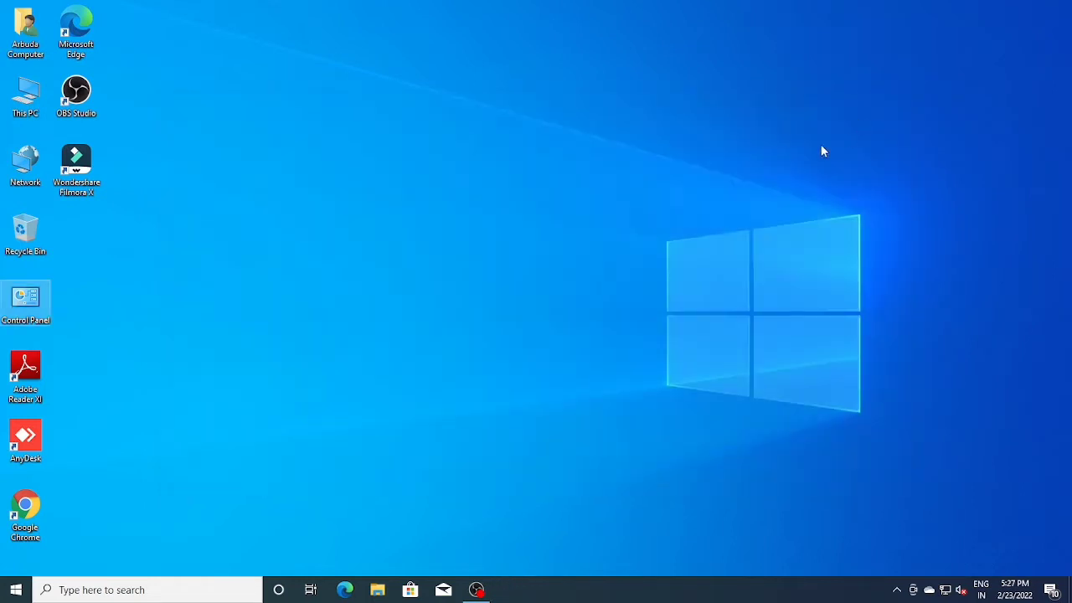
# - Switch to Google Chrome and search for "mantra rd service"
pyautogui.click(25, 507)
pyautogui.doubleClick(34, 498)
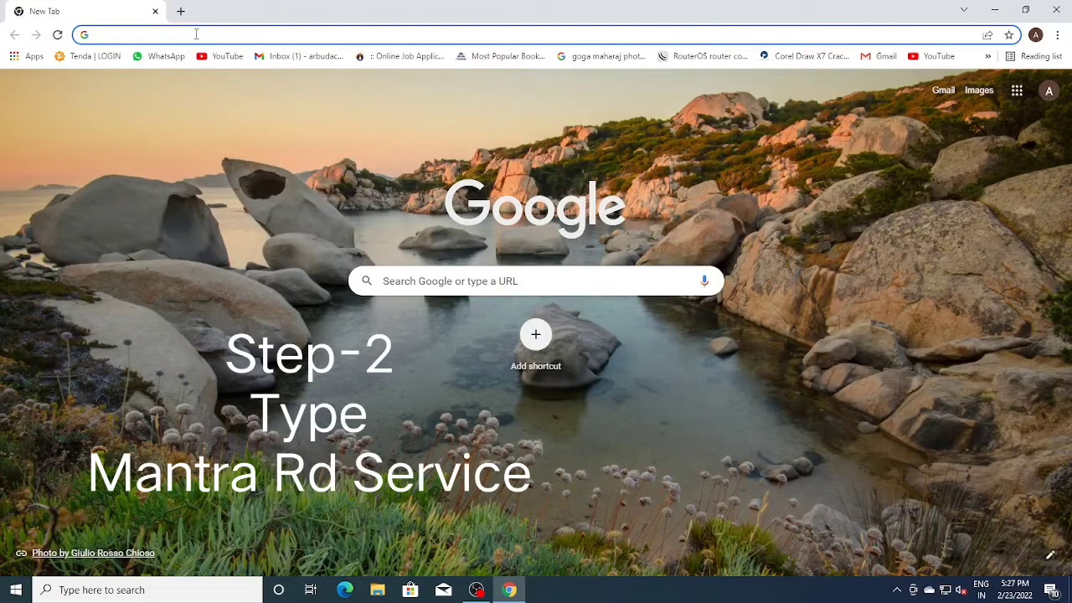
pyautogui.click(194, 36)
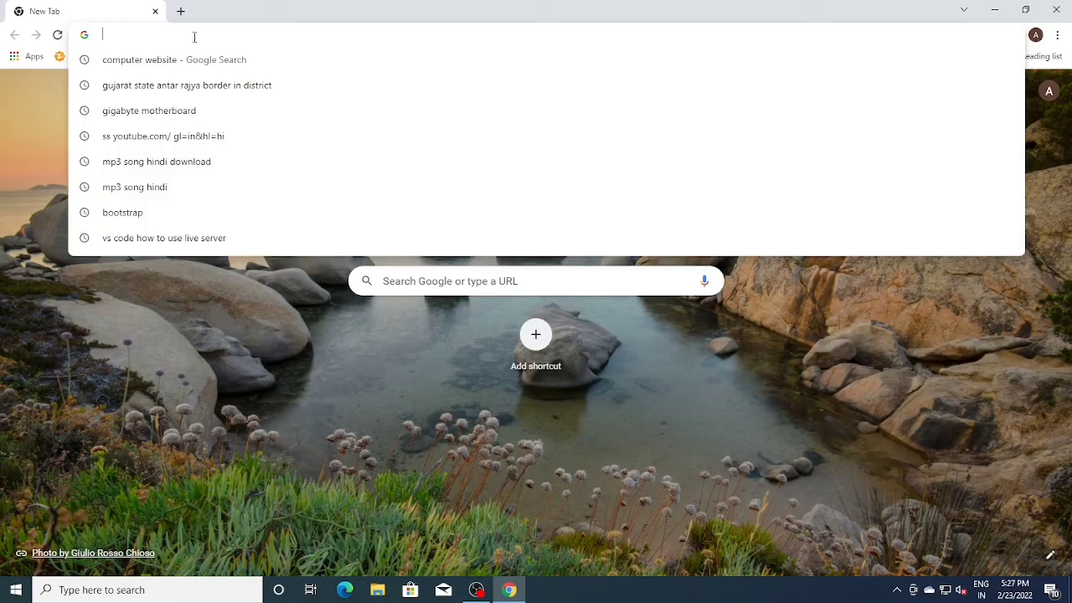
pyautogui.write('mantr')
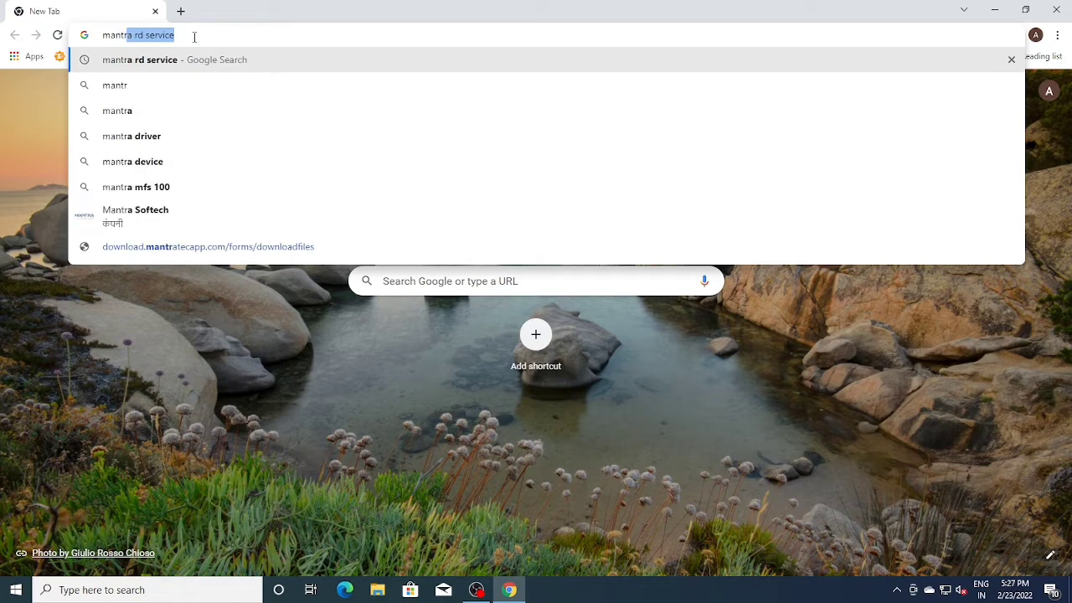
pyautogui.write('a rd')
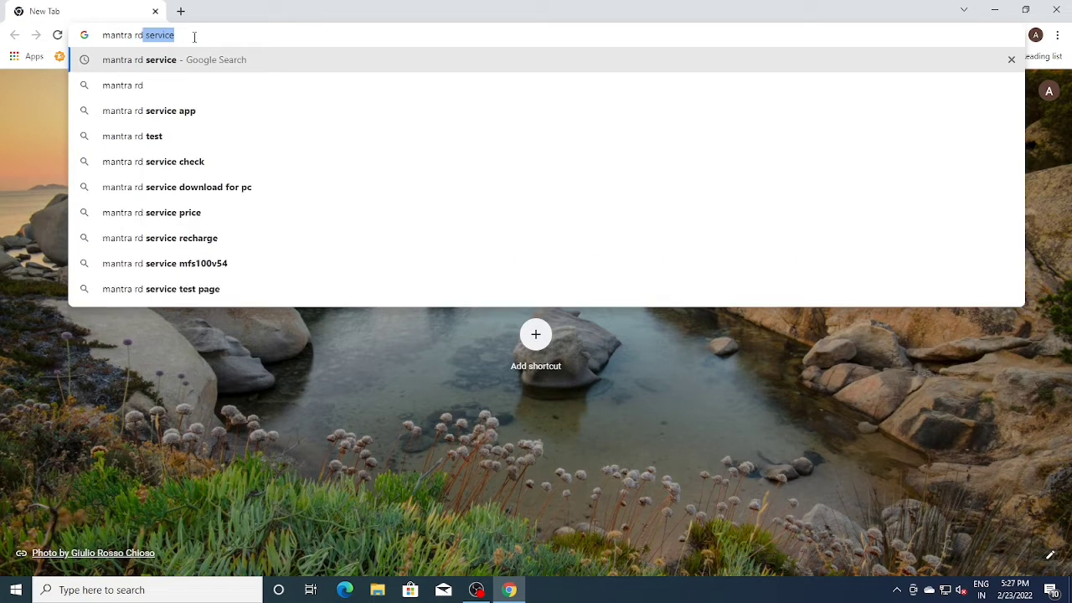
pyautogui.write(' service')
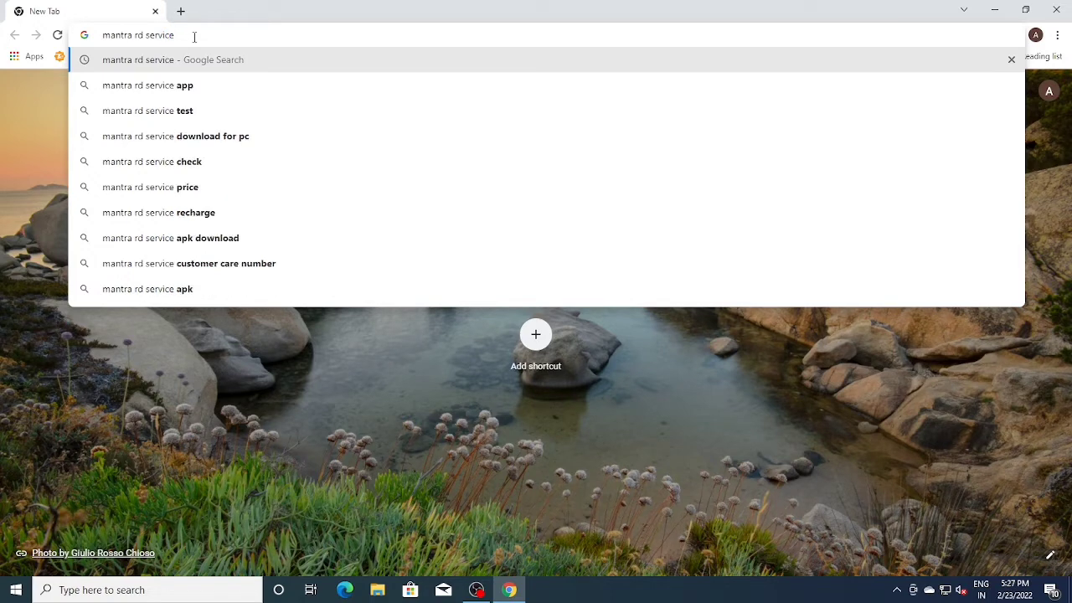
pyautogui.press('Return')
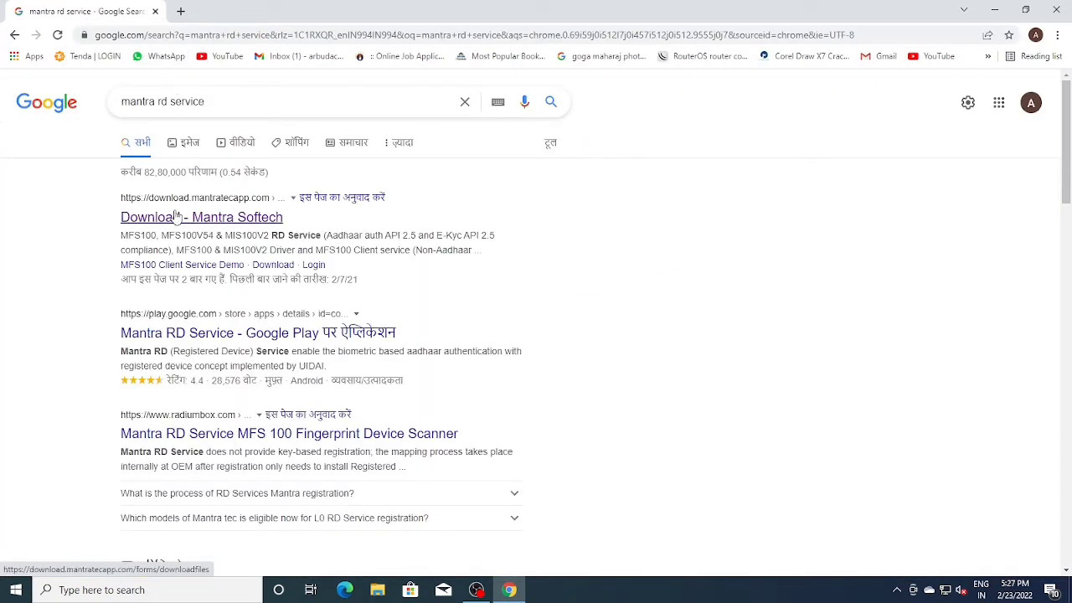
# - Open the Mantra Softech download page from the results and submit the captcha code to reach the downloads
pyautogui.click(180, 217)
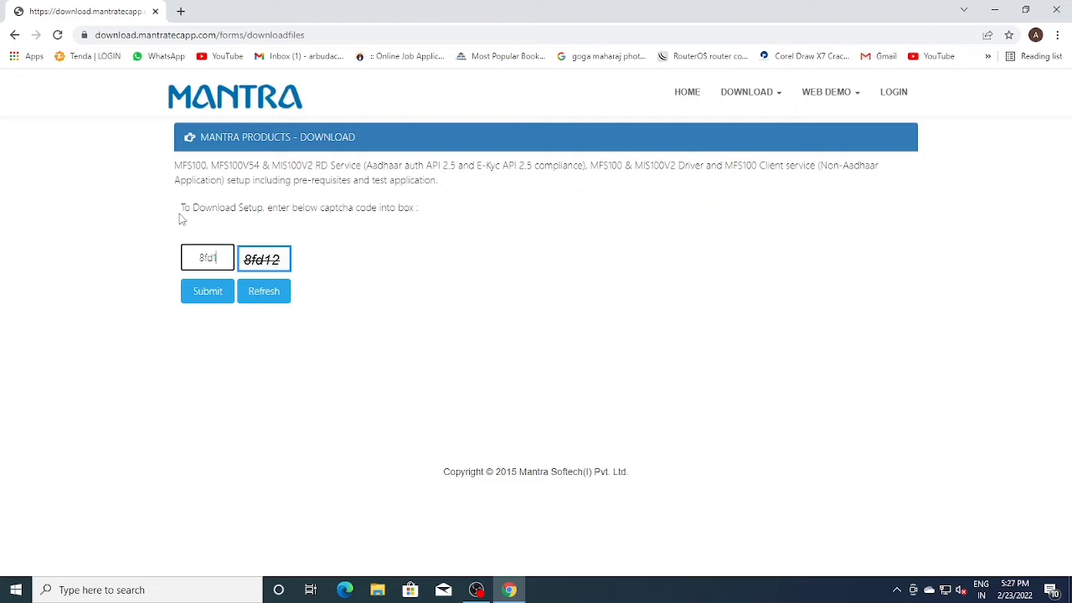
pyautogui.click(209, 290)
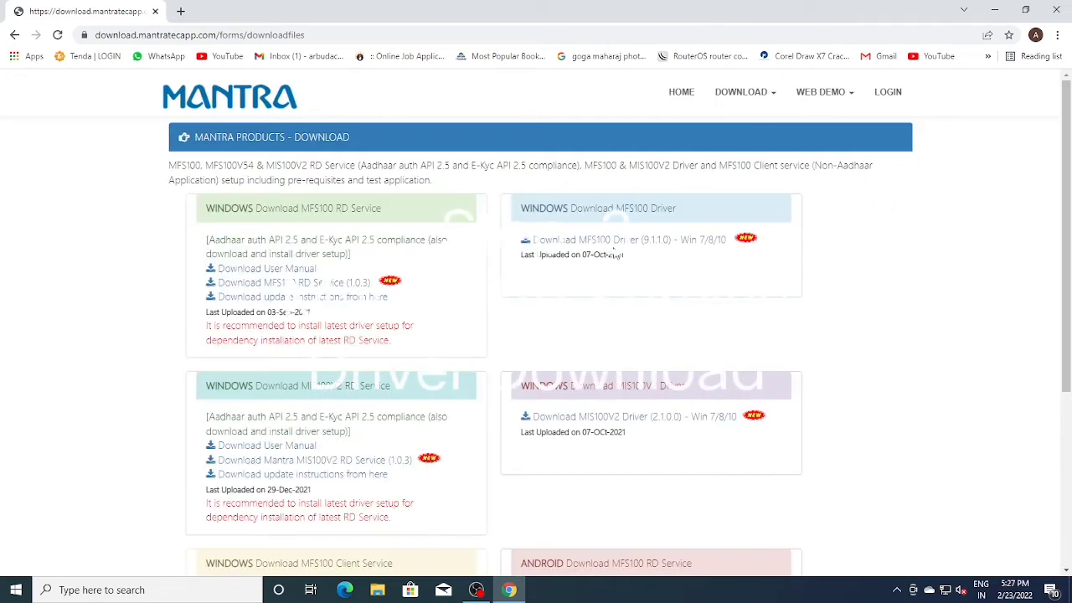
# - Download the Windows MFS100 Driver (9.1.1.0), MFS100 RD Service (1.0.3) and Mantra MIS100V2 RD Service (1.0.3)
pyautogui.click(615, 239)
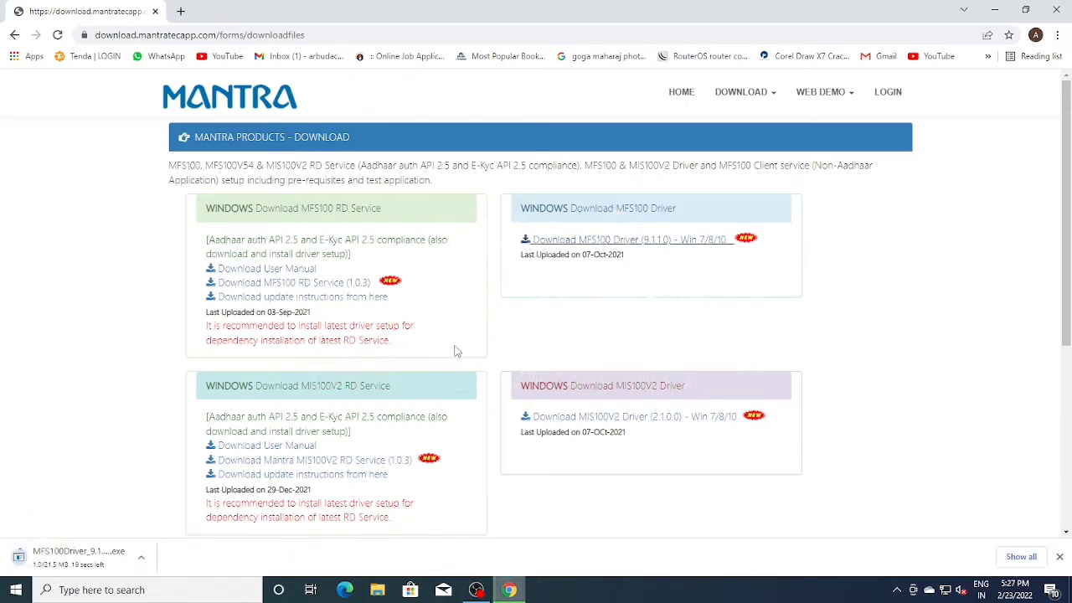
pyautogui.click(309, 284)
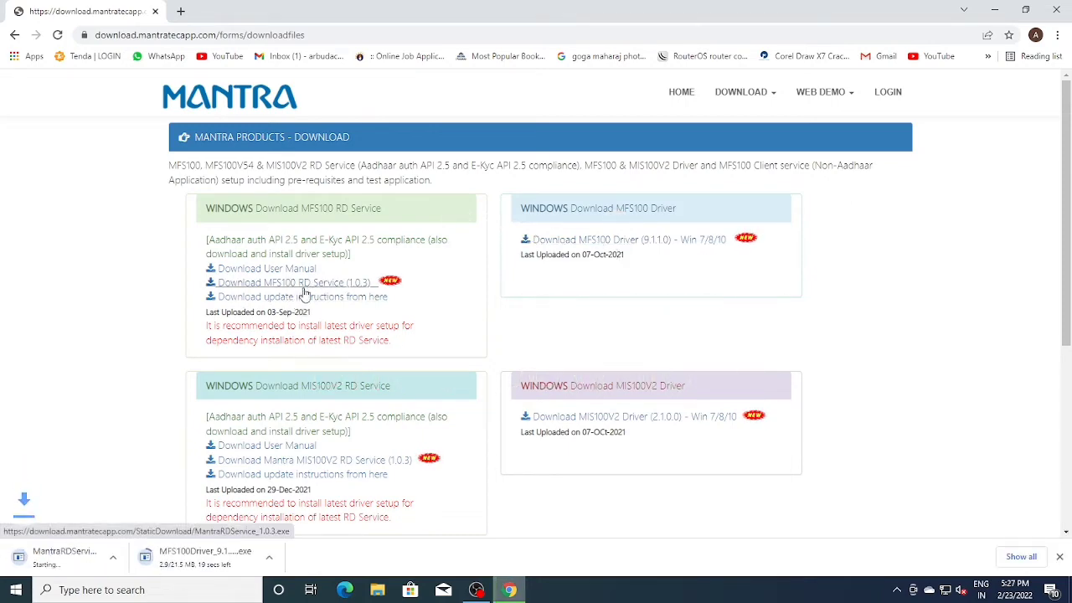
pyautogui.scroll(-2, 301, 310)
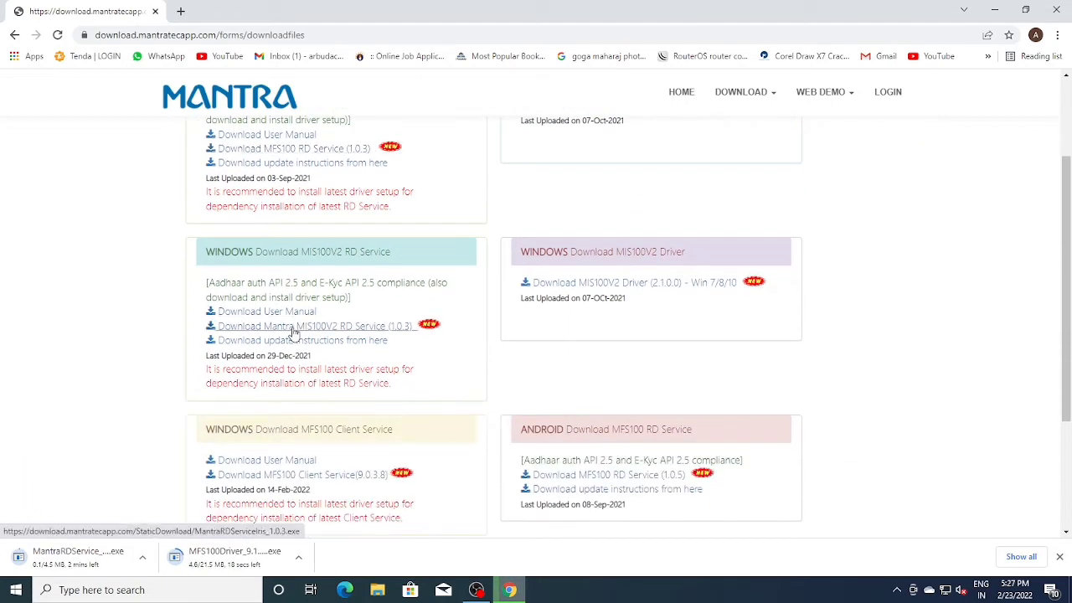
pyautogui.click(293, 334)
pyautogui.scroll(2, 637, 276)
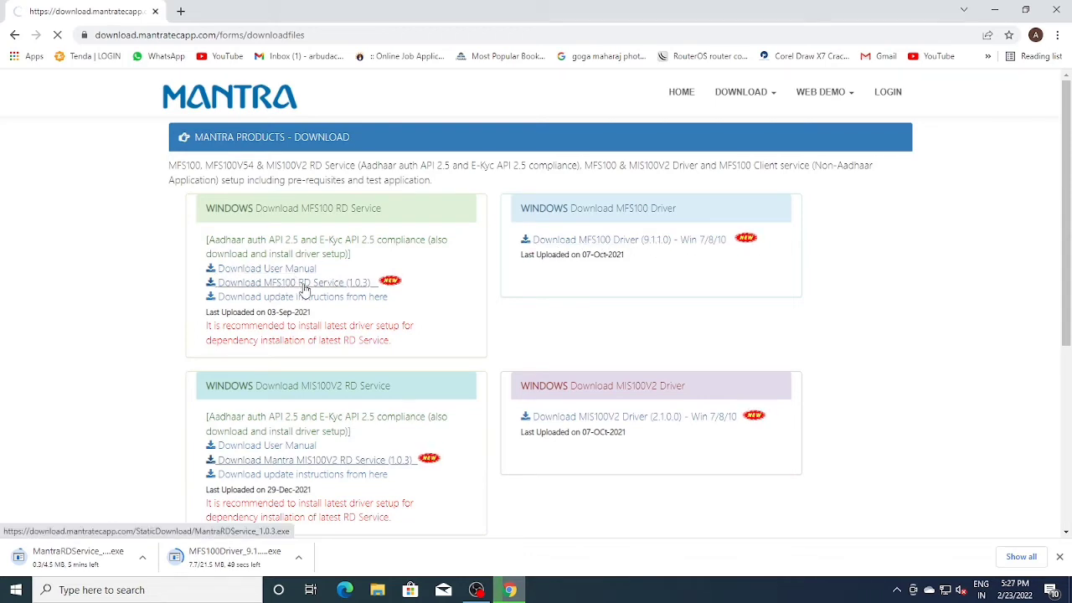
pyautogui.scroll(-1, 306, 356)
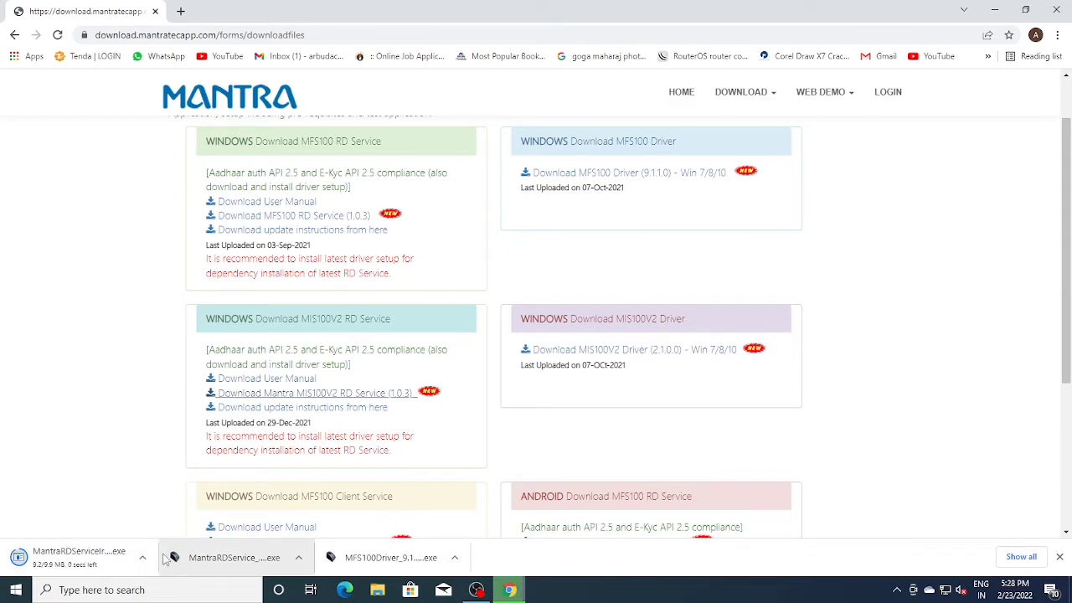
# - Show the downloaded driver in its folder, run the MFS100Driver_9.1.1.0 installation and dismiss the OneDrive notification
pyautogui.click(454, 558)
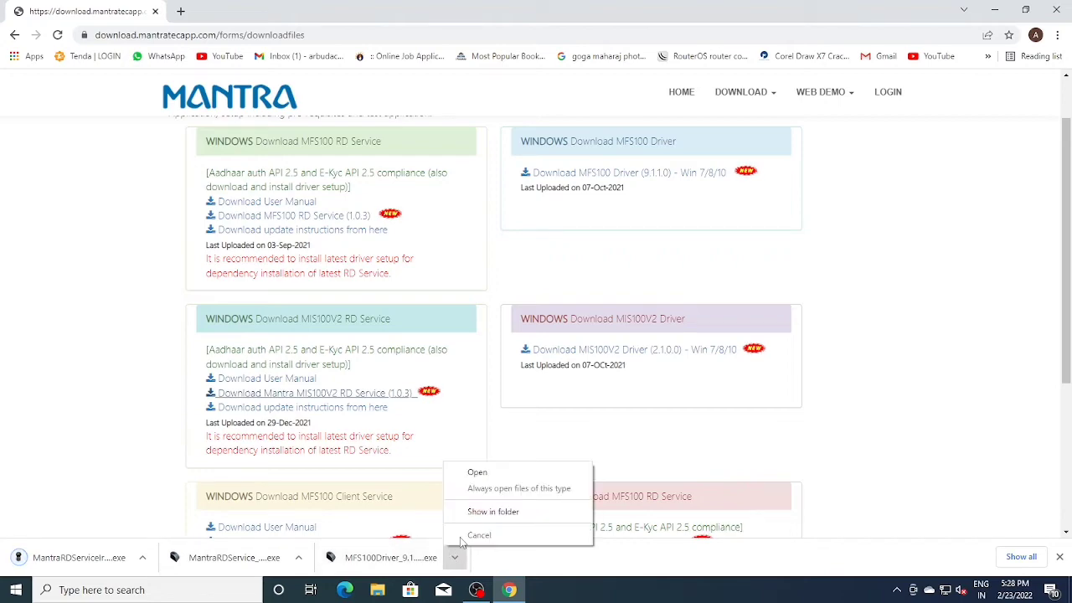
pyautogui.click(483, 516)
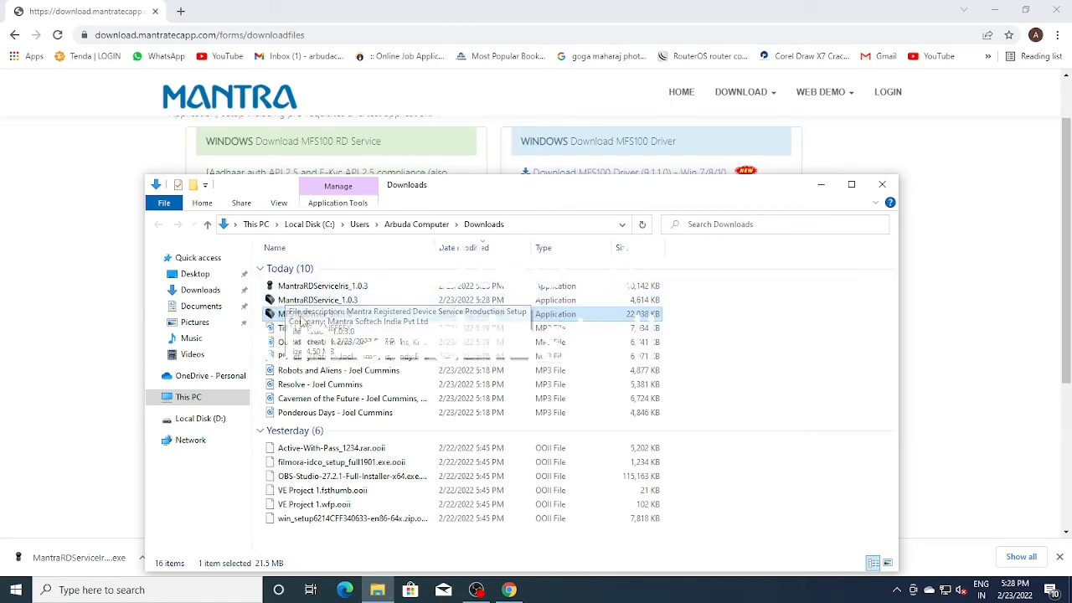
pyautogui.doubleClick(307, 316)
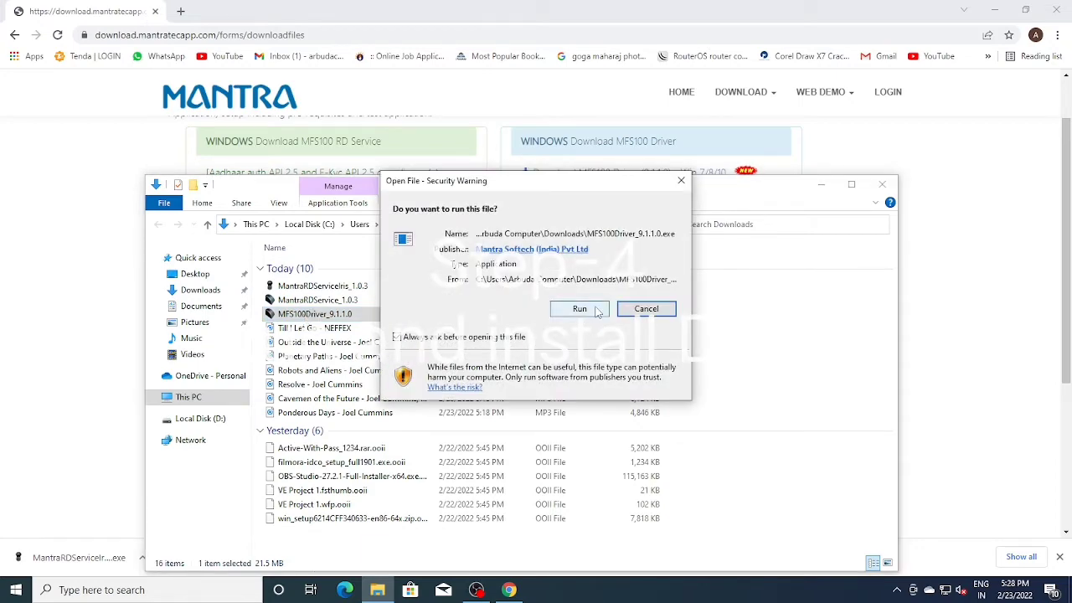
pyautogui.click(580, 312)
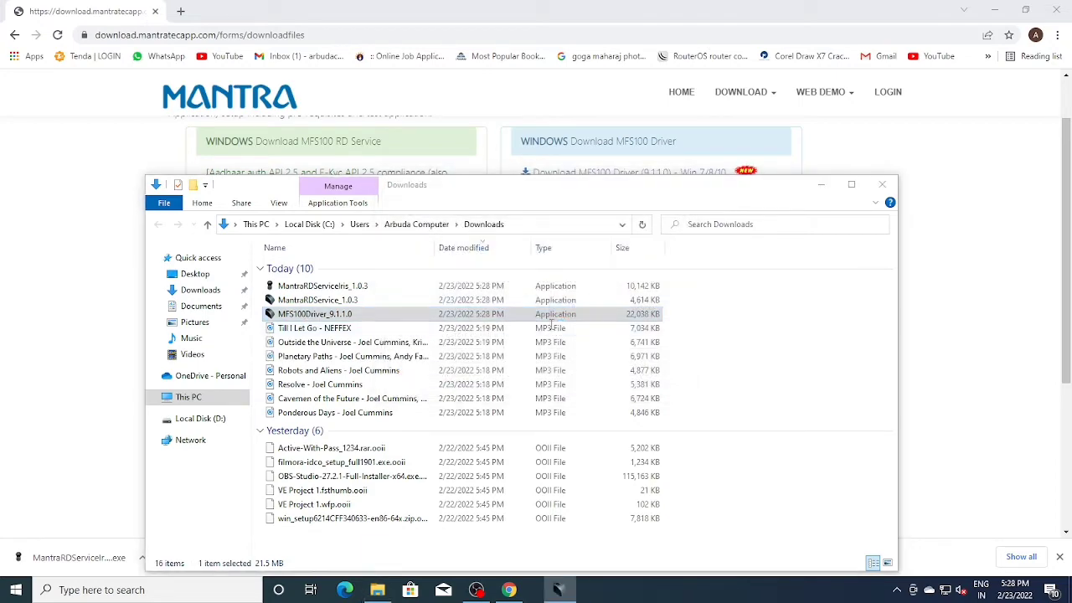
pyautogui.click(613, 402)
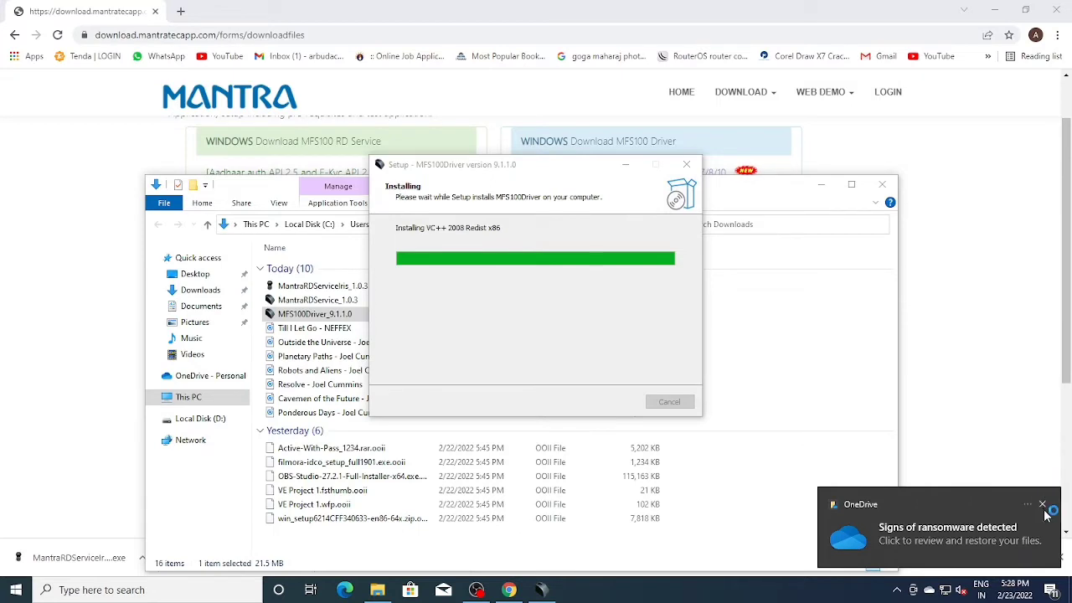
pyautogui.click(1042, 504)
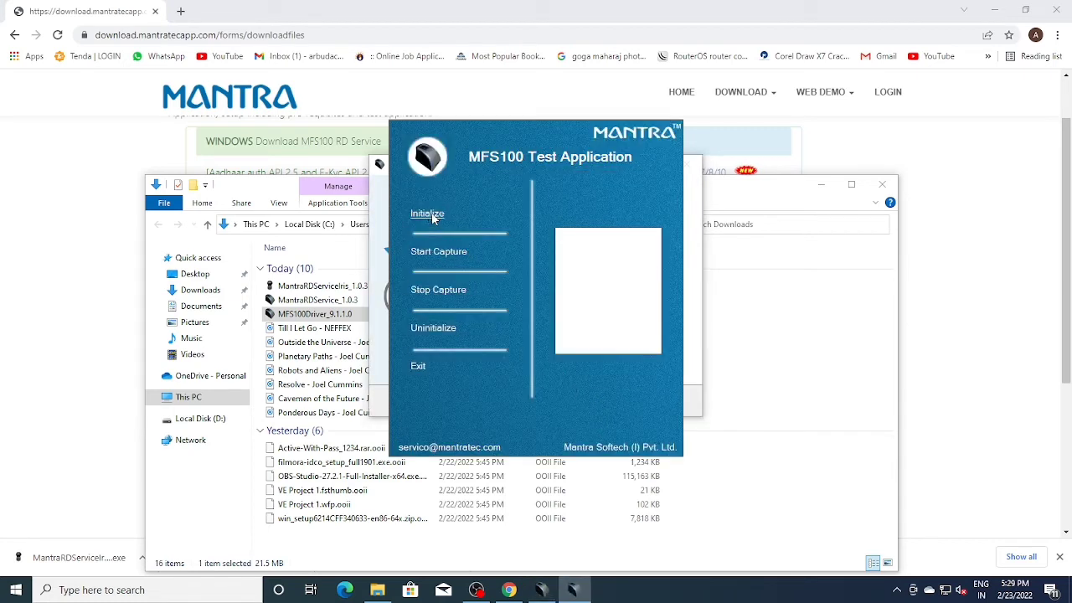
# - Initialize the fingerprint device in the MFS100 Test Application and bring the Downloads folder window forward
pyautogui.click(433, 216)
pyautogui.click(758, 344)
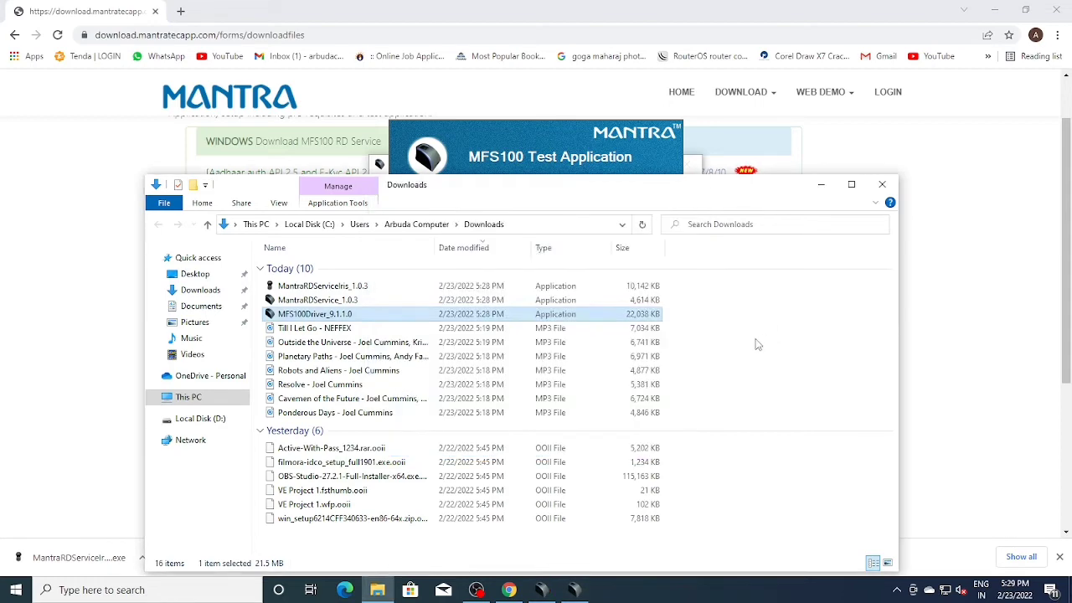
# - Finish the MFS100Driver 9.1.1.0 setup and install the Mantra Registered Device Service from MantraRDService_1.0.3 with the default settings
pyautogui.click(691, 165)
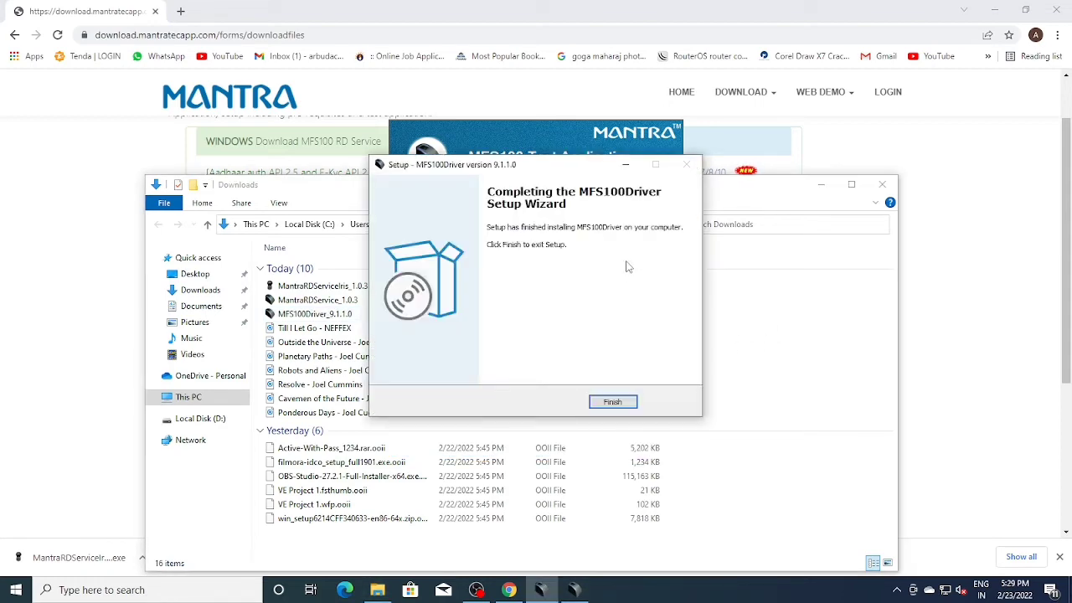
pyautogui.click(612, 401)
pyautogui.doubleClick(318, 300)
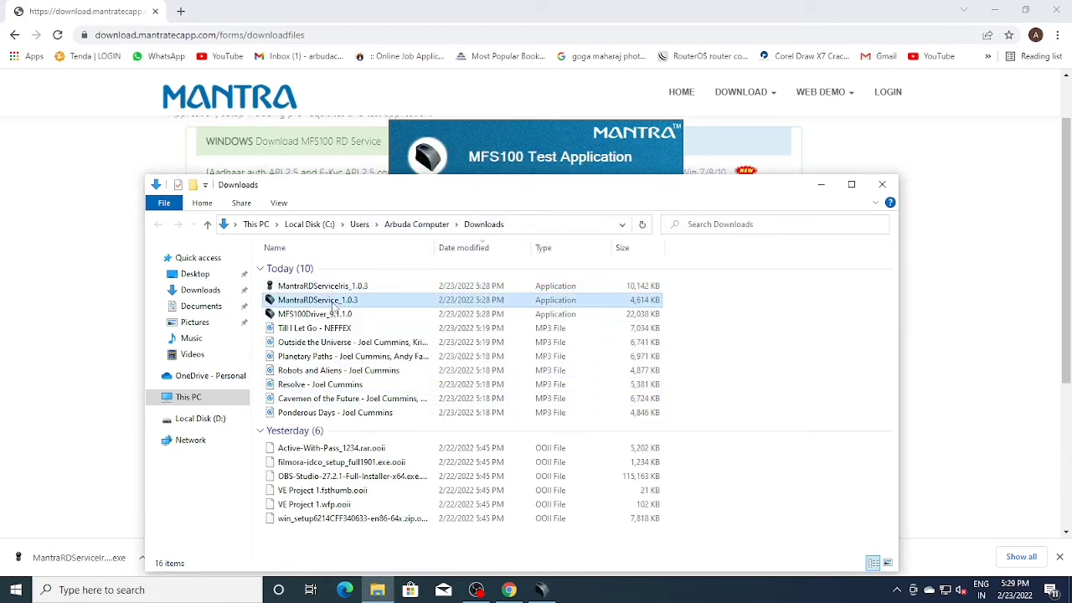
pyautogui.click(579, 310)
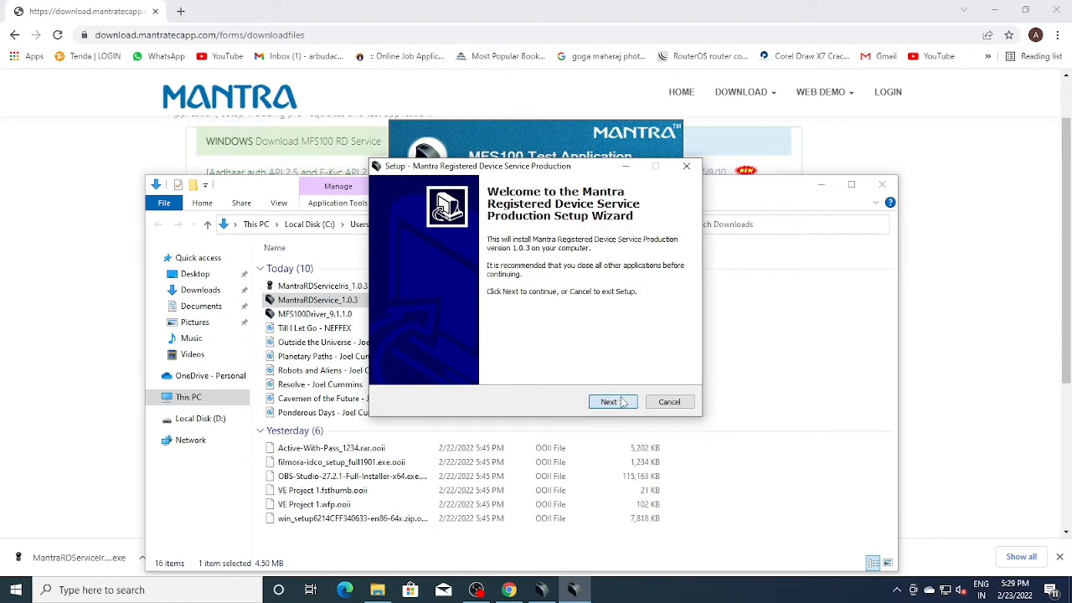
pyautogui.click(621, 403)
pyautogui.click(618, 402)
pyautogui.click(617, 402)
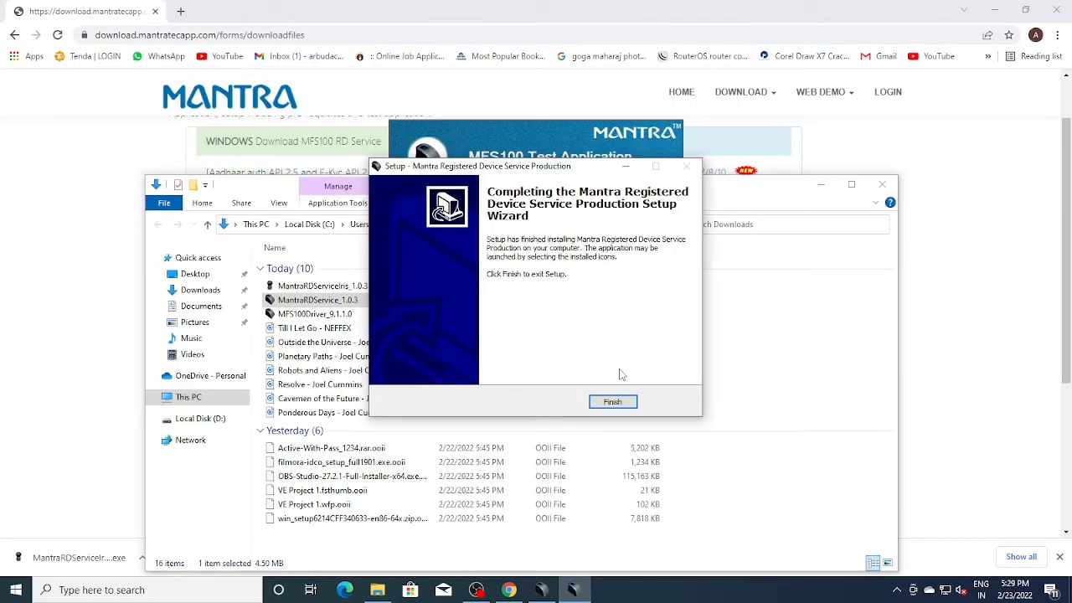
pyautogui.click(611, 400)
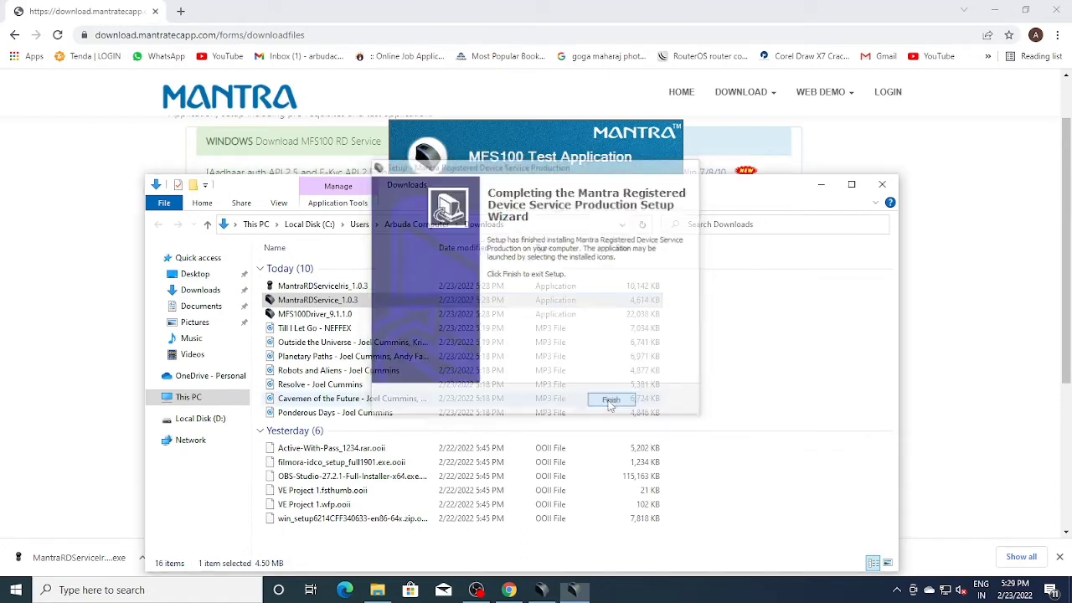
# - Install the Mantra MIS100V2 Registered Device Service from MantraRDServiceIris_1.0.3, keeping the default Start Menu folder
pyautogui.doubleClick(369, 286)
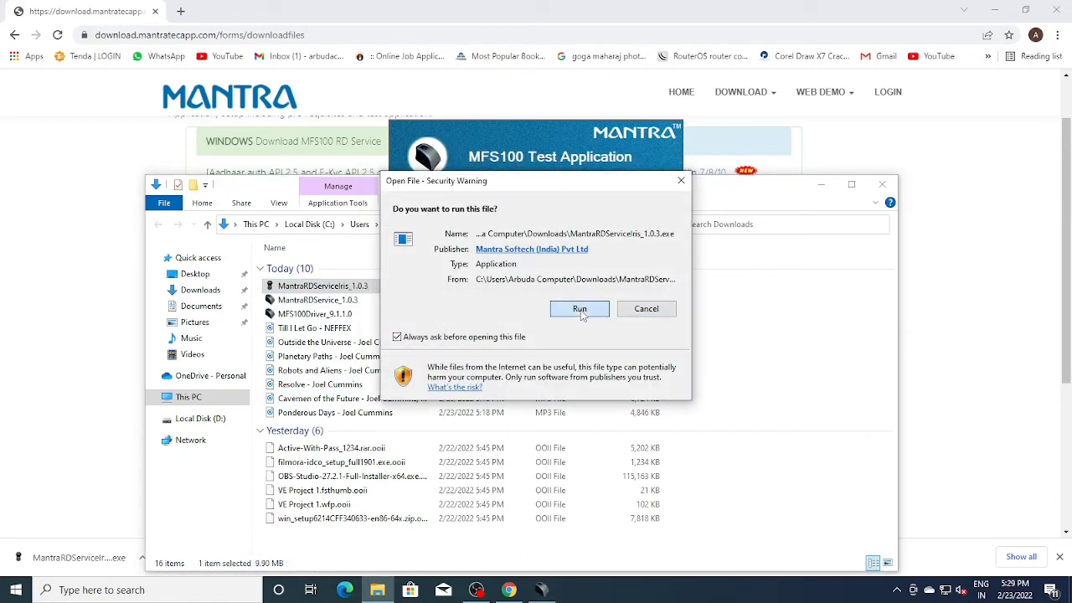
pyautogui.click(573, 310)
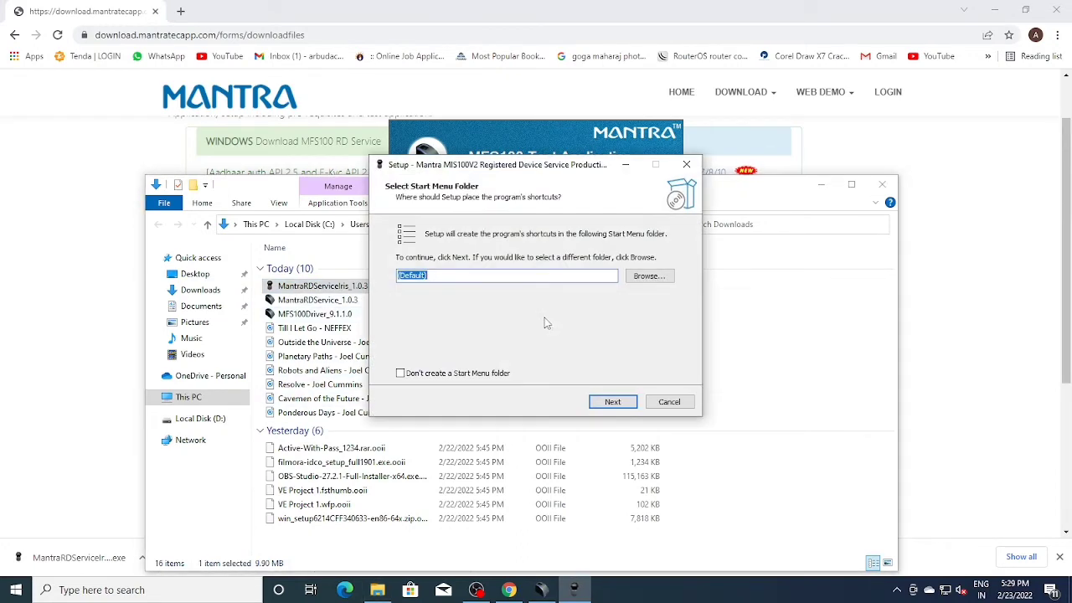
pyautogui.click(612, 402)
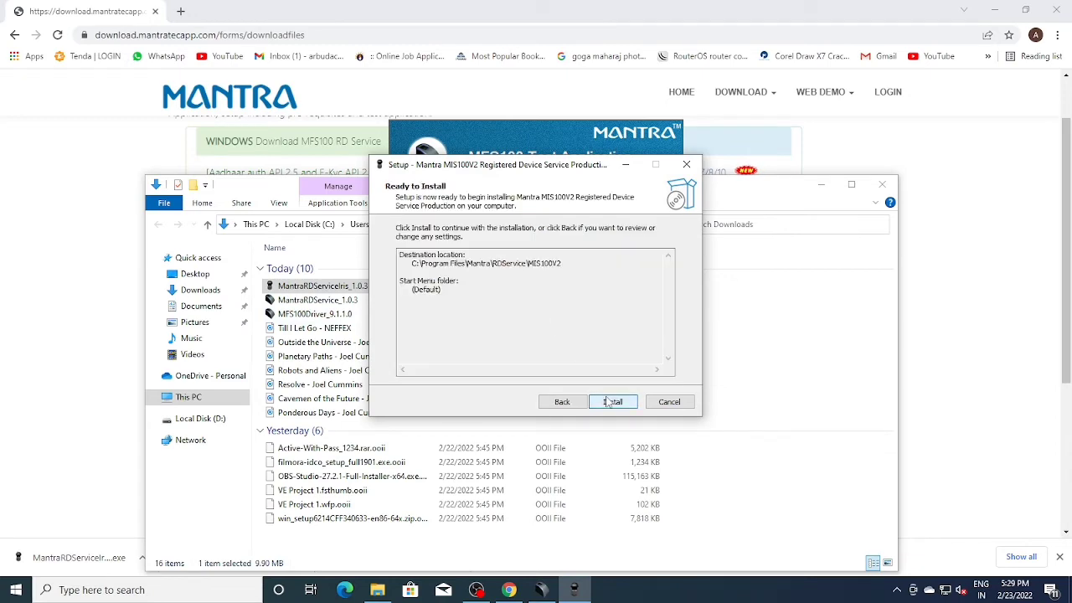
pyautogui.click(611, 402)
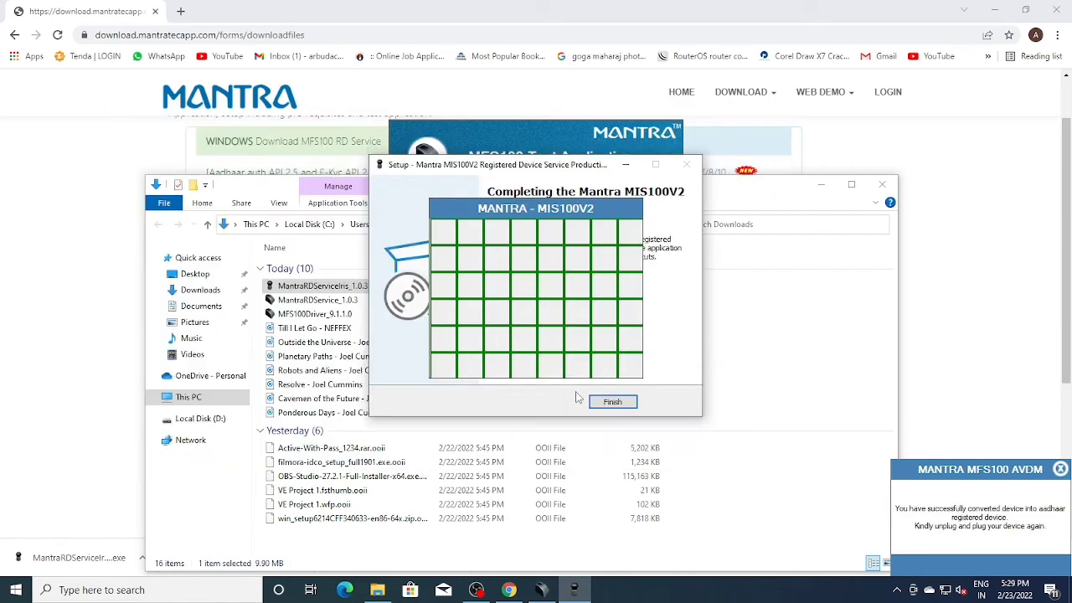
pyautogui.click(611, 403)
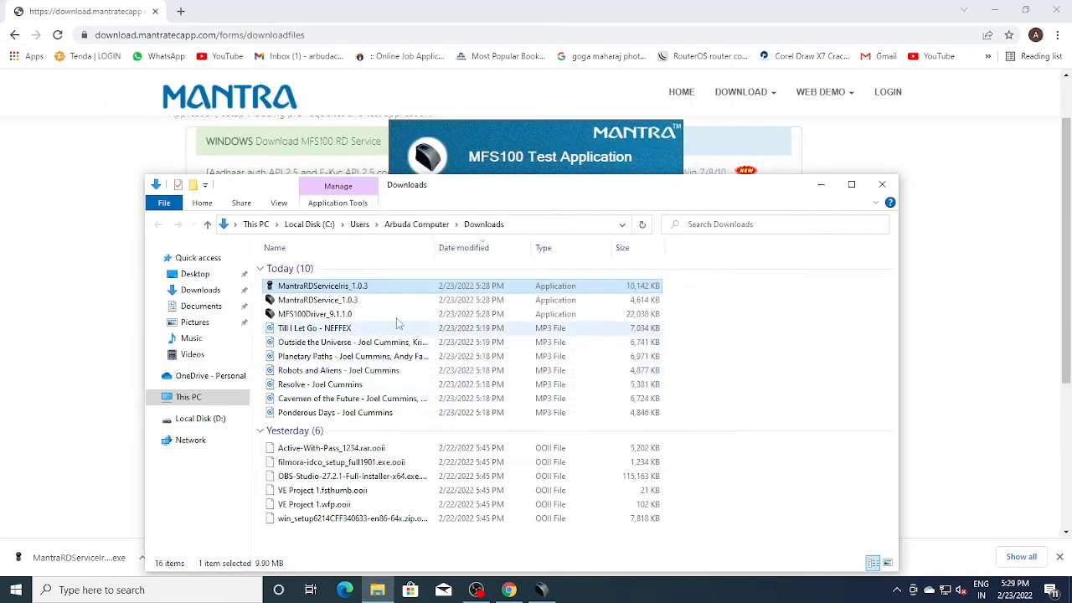
# - Close the Downloads folder and browser windows, and initialize the fingerprint device in the MFS100 Test Application
pyautogui.click(502, 149)
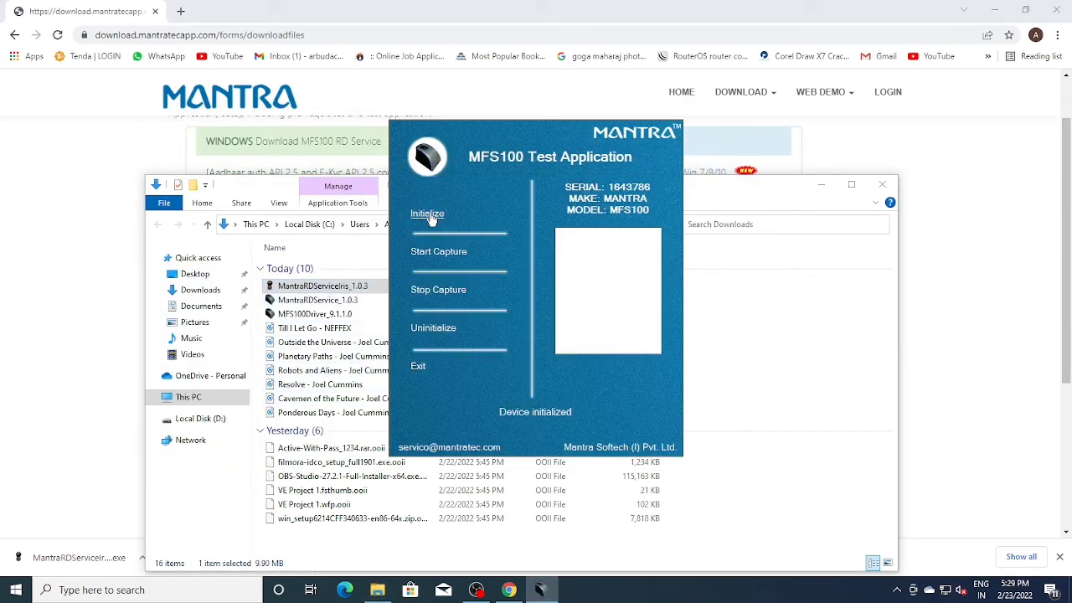
pyautogui.click(882, 184)
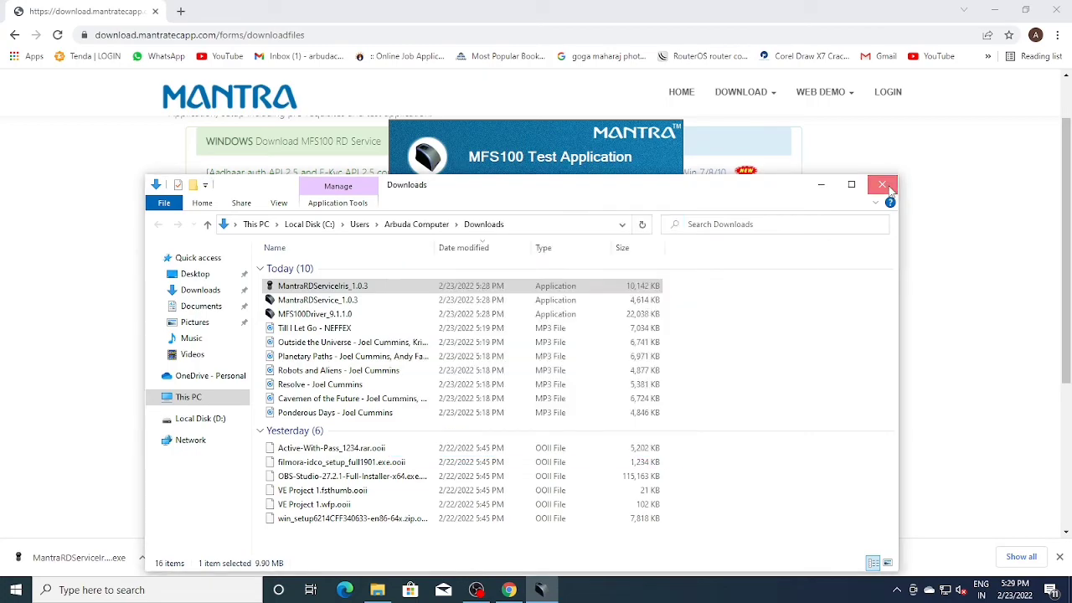
pyautogui.click(995, 10)
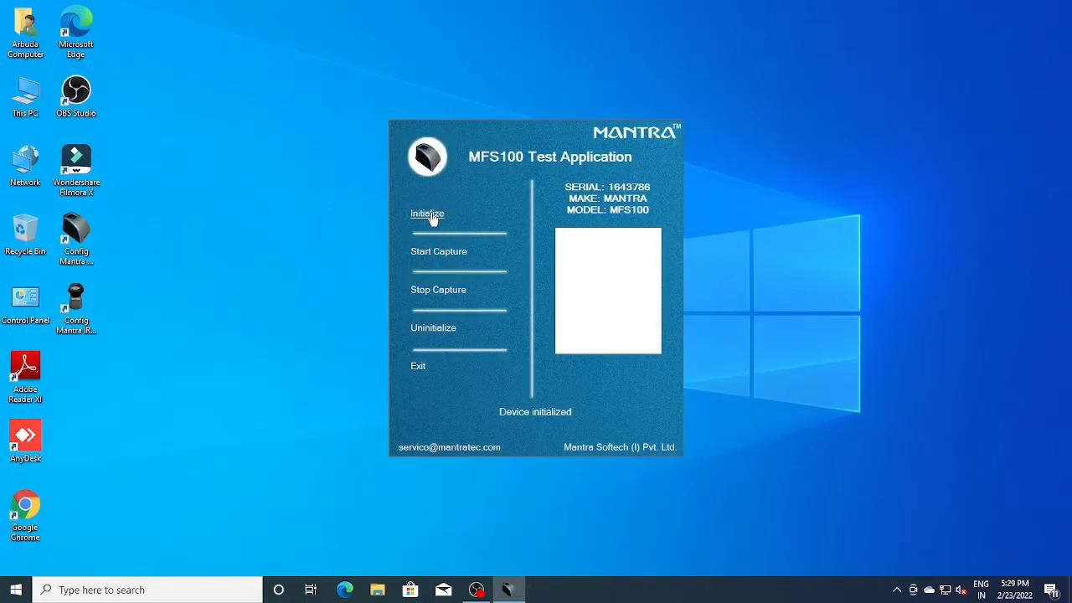
pyautogui.click(433, 217)
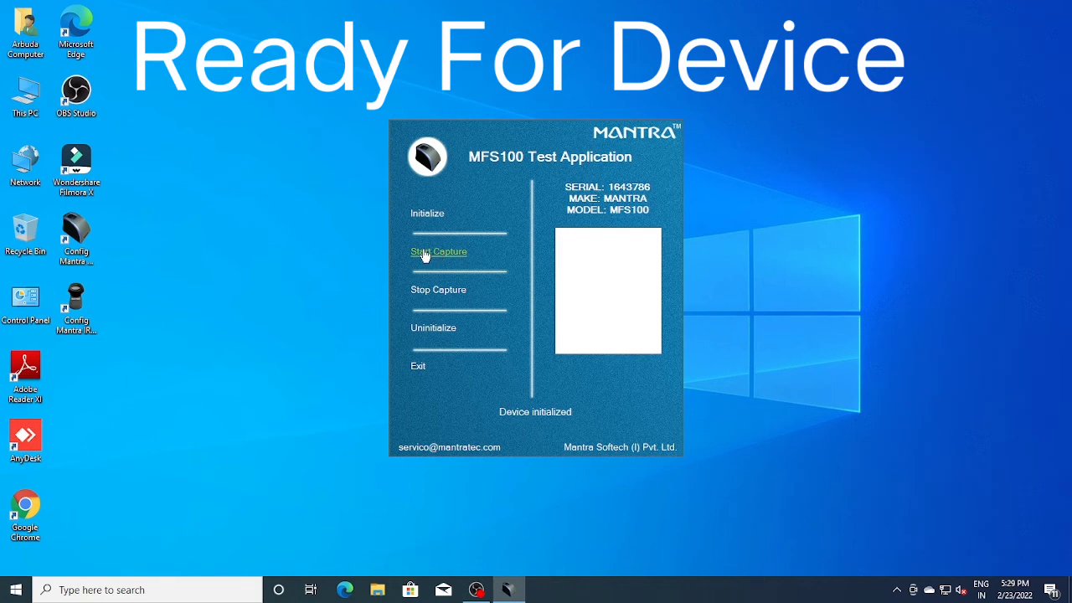
# - Capture a test fingerprint in the MFS100 Test Application, repeating the capture until a print is saved, and exit the application
pyautogui.click(425, 254)
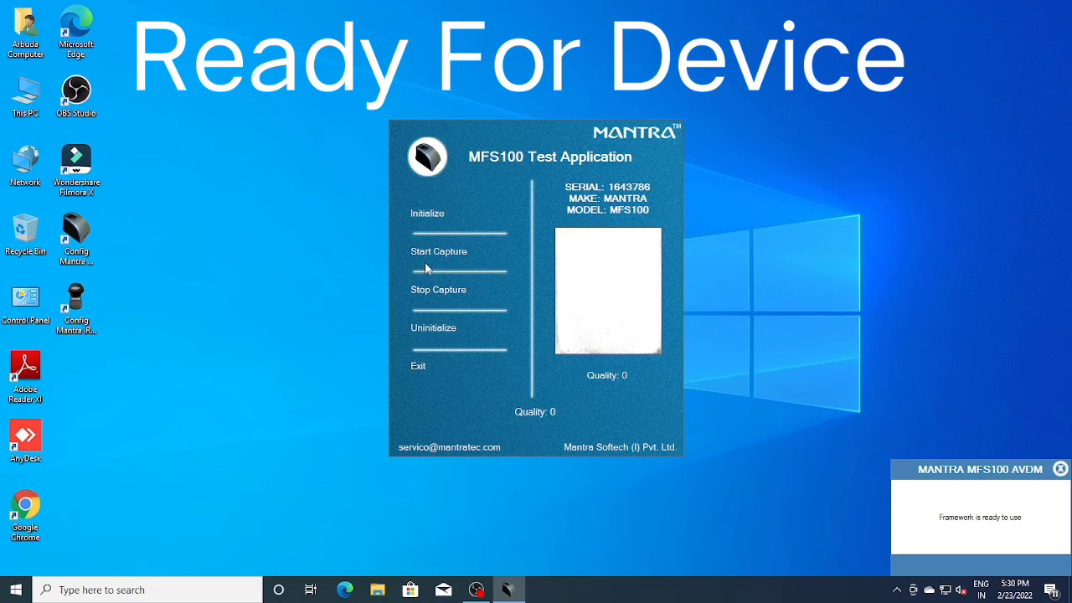
pyautogui.click(444, 255)
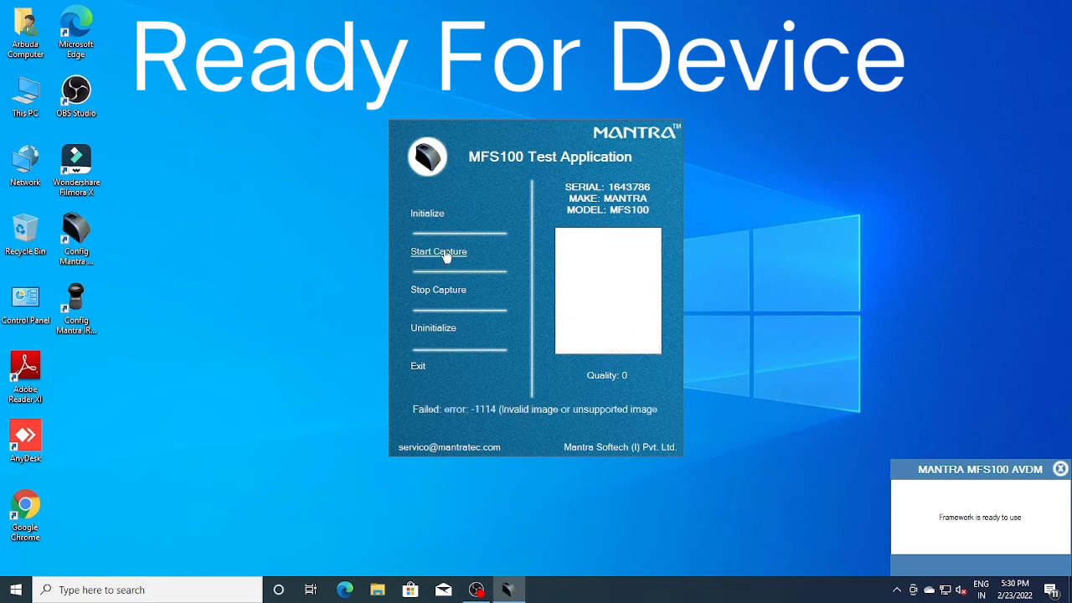
pyautogui.click(445, 255)
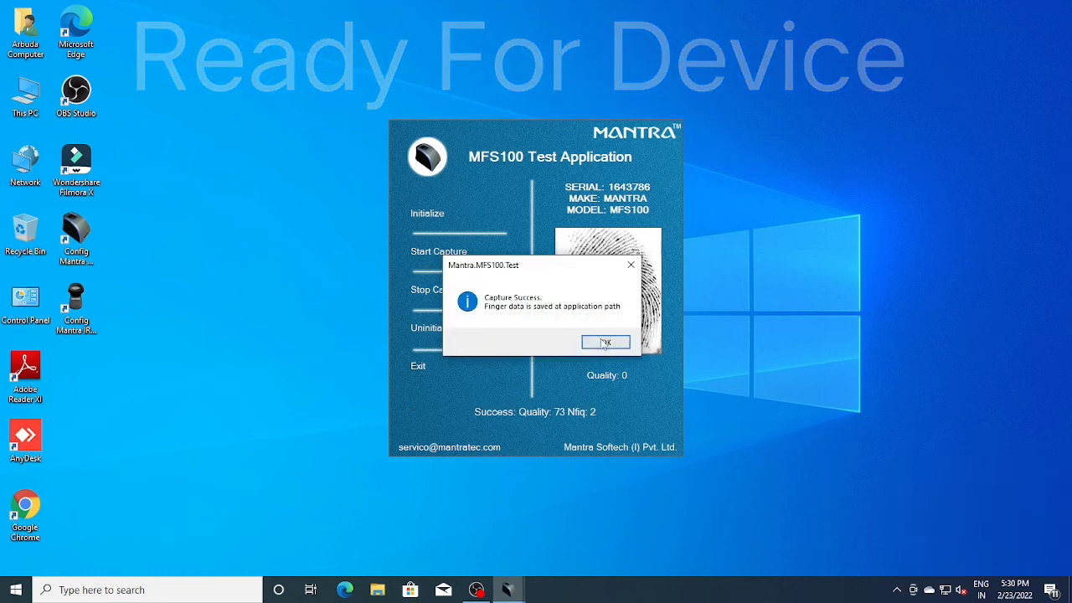
pyautogui.click(605, 343)
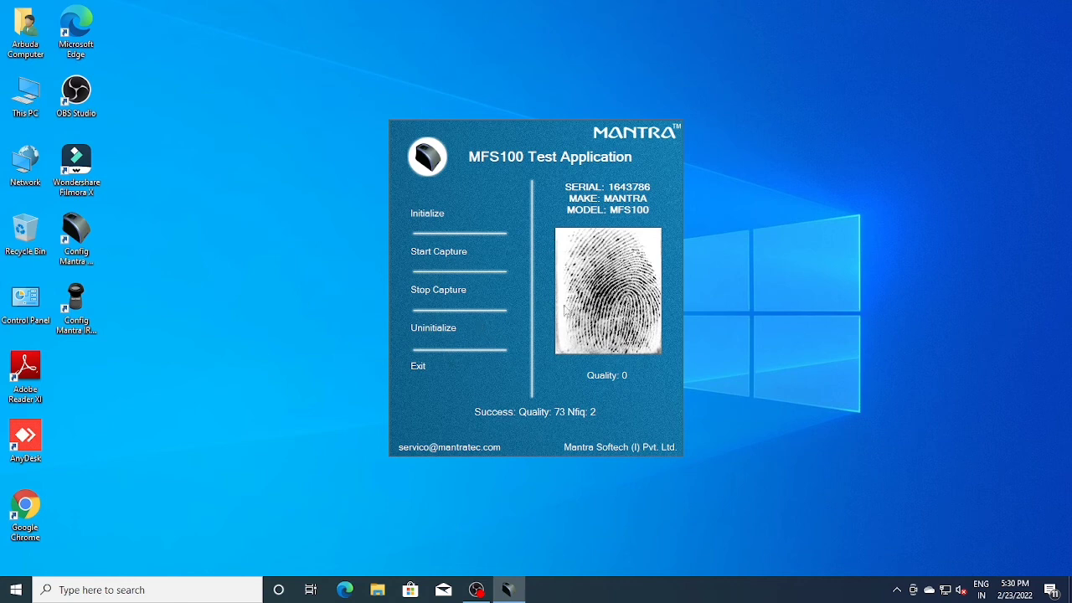
pyautogui.click(412, 369)
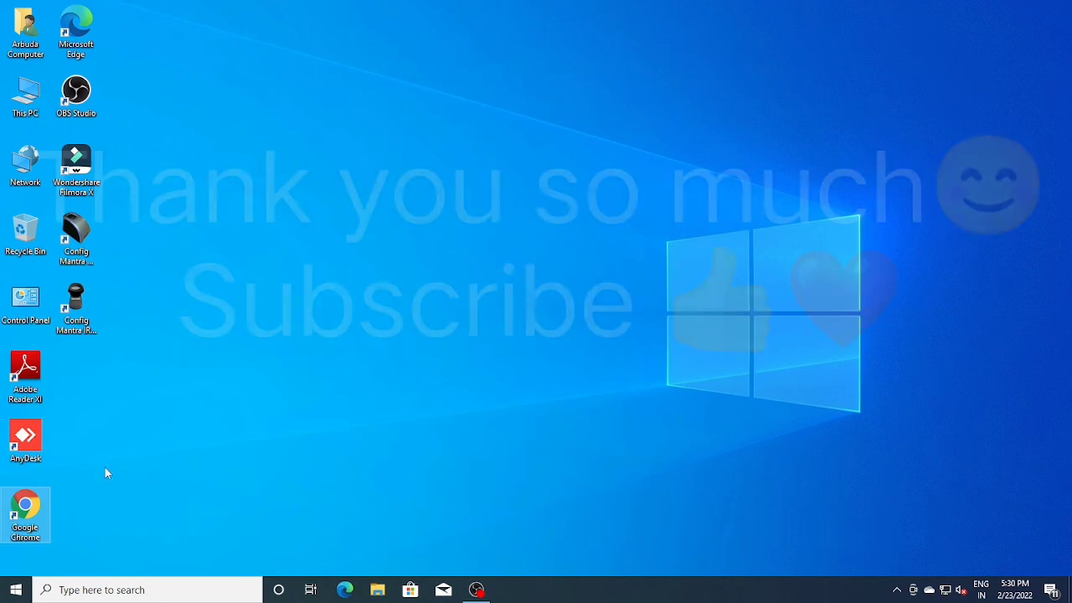